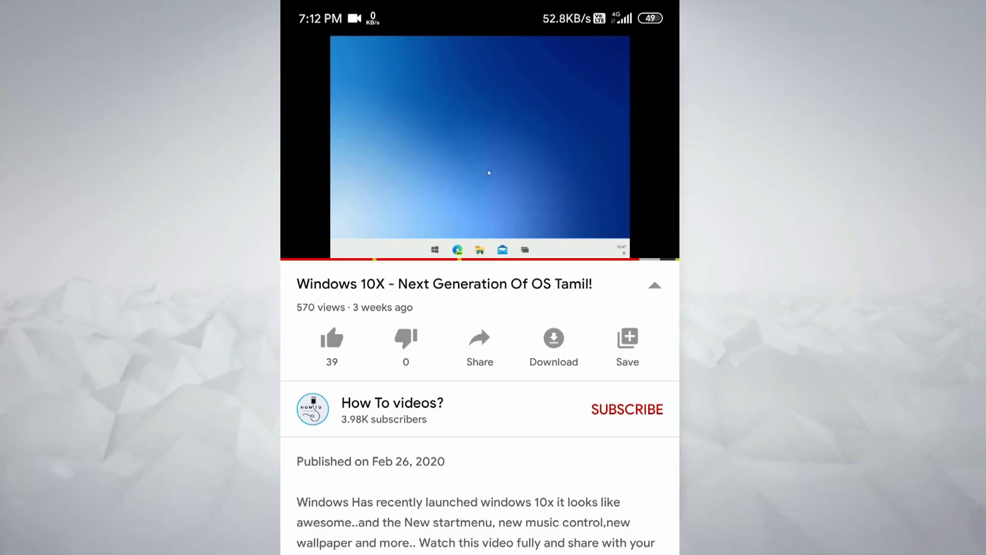
Like the Windows 10X video and subscribe to its channel with notifications set to All.
left_click(331, 338)
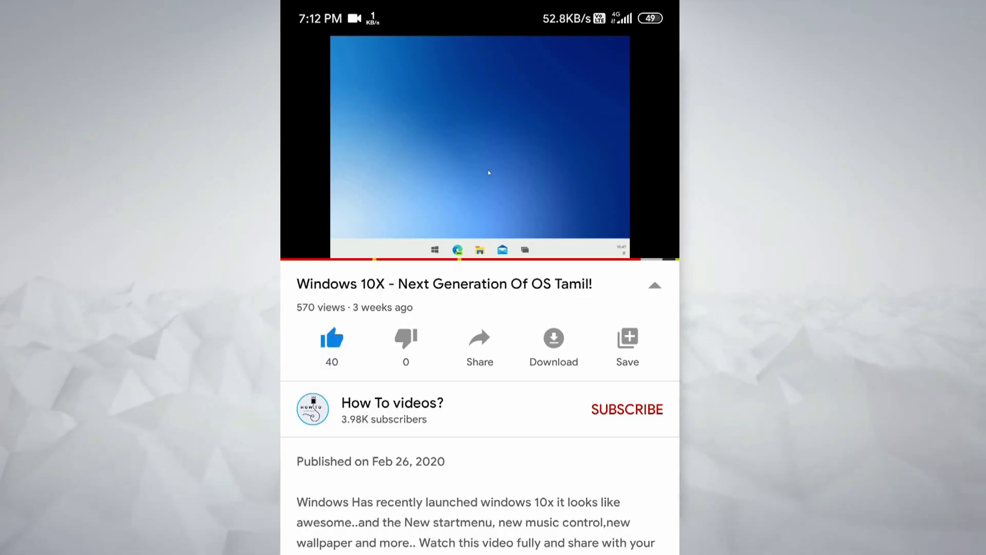
left_click(627, 409)
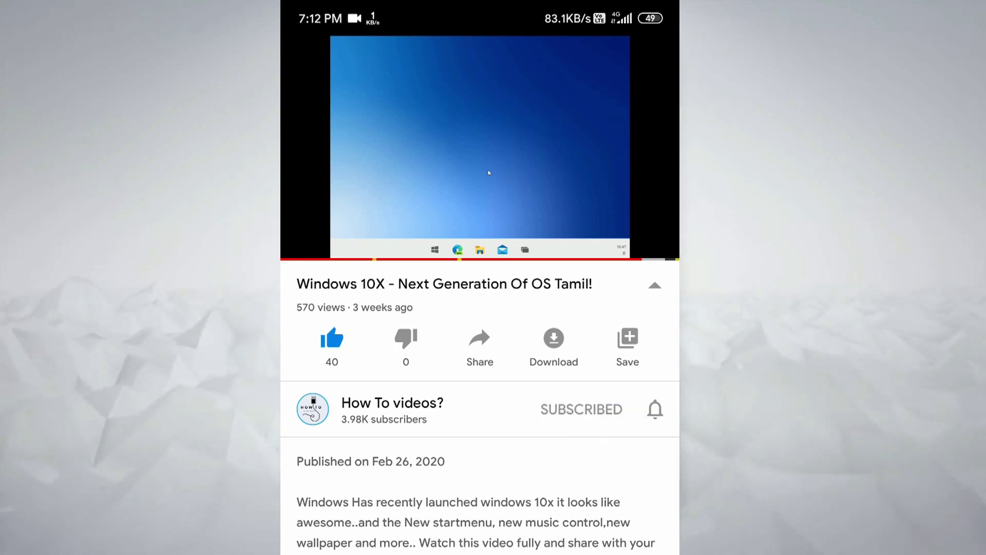
left_click(655, 409)
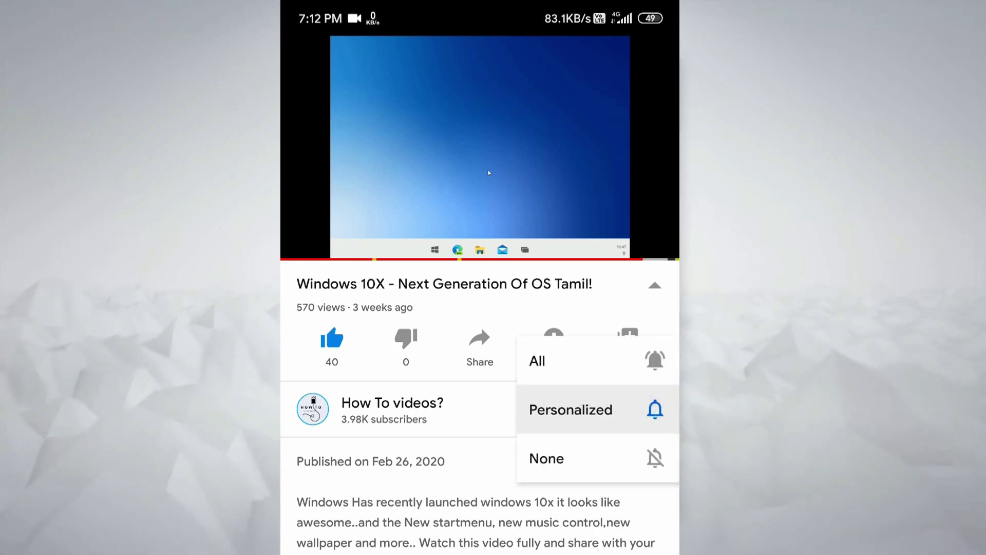
left_click(646, 360)
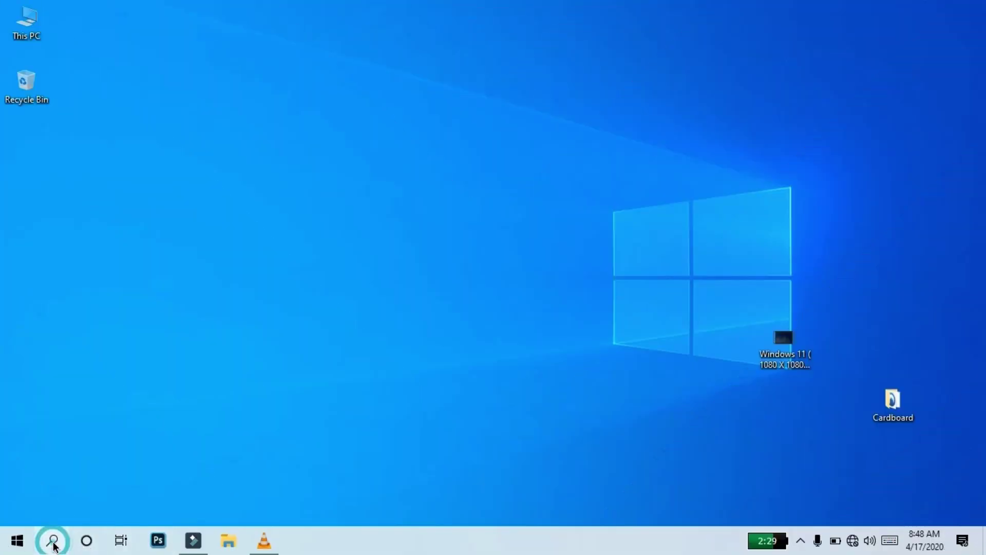
Search Windows for "create" and open the Create a restore point settings.
left_click(53, 541)
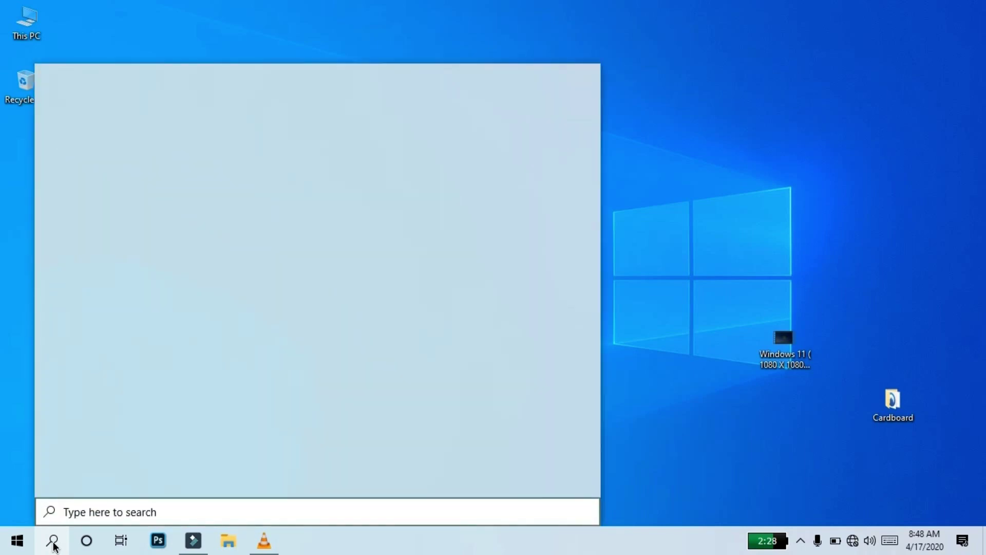
type("cea")
key("BackSpace")
key("BackSpace")
key("BackSpace")
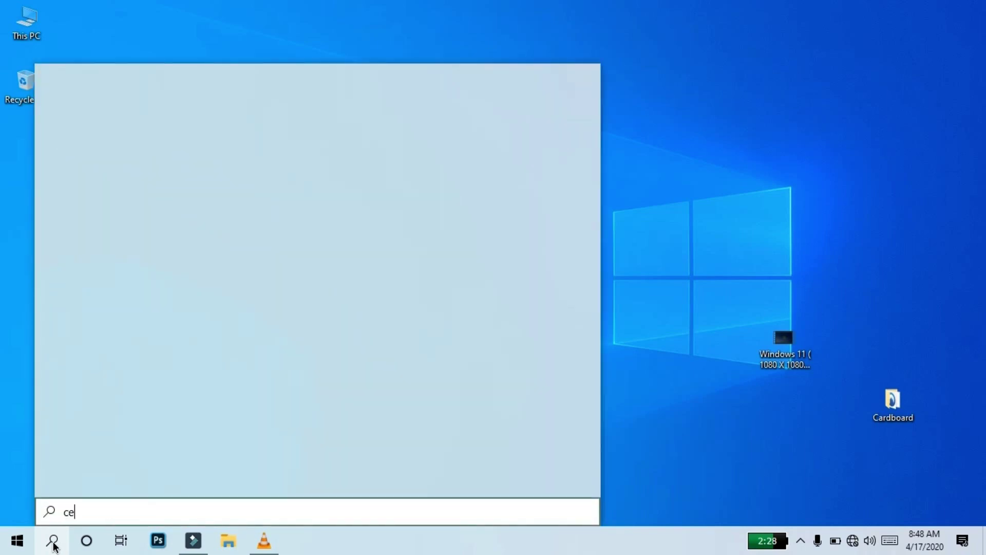
type("c")
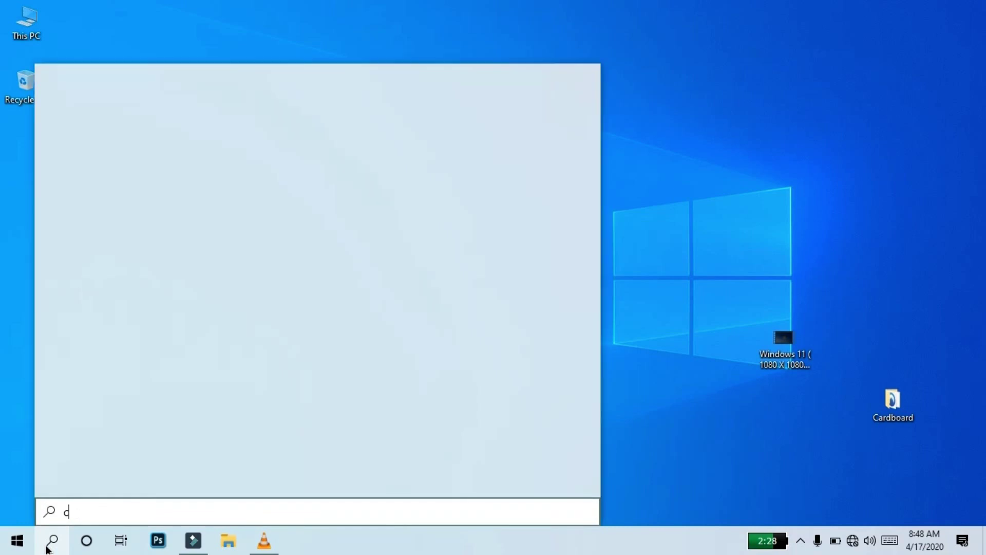
type("reatea")
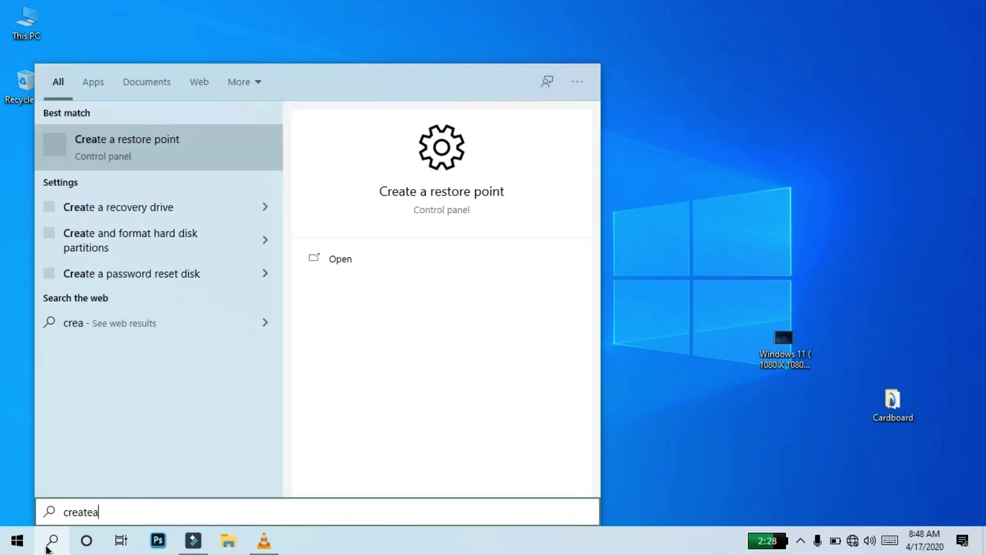
key("BackSpace")
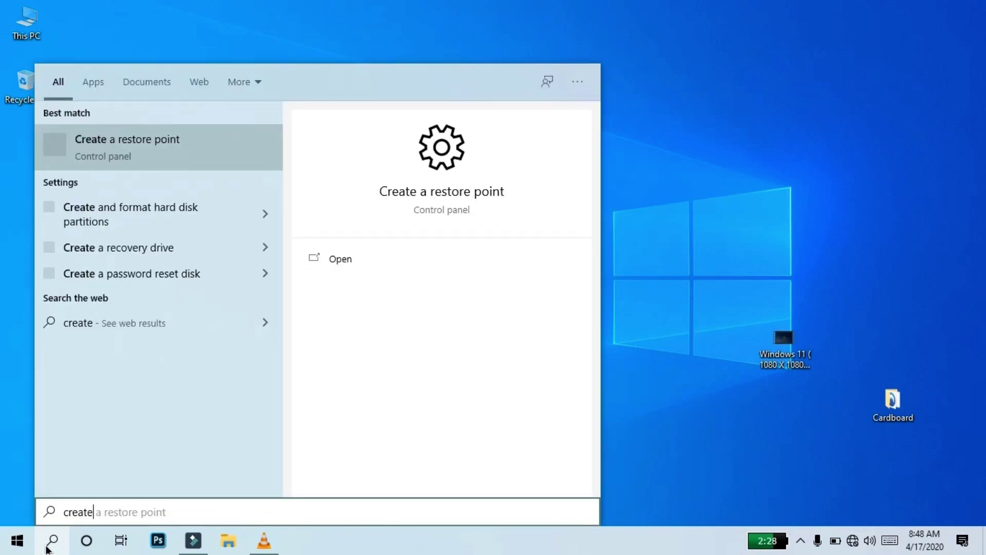
left_click(139, 143)
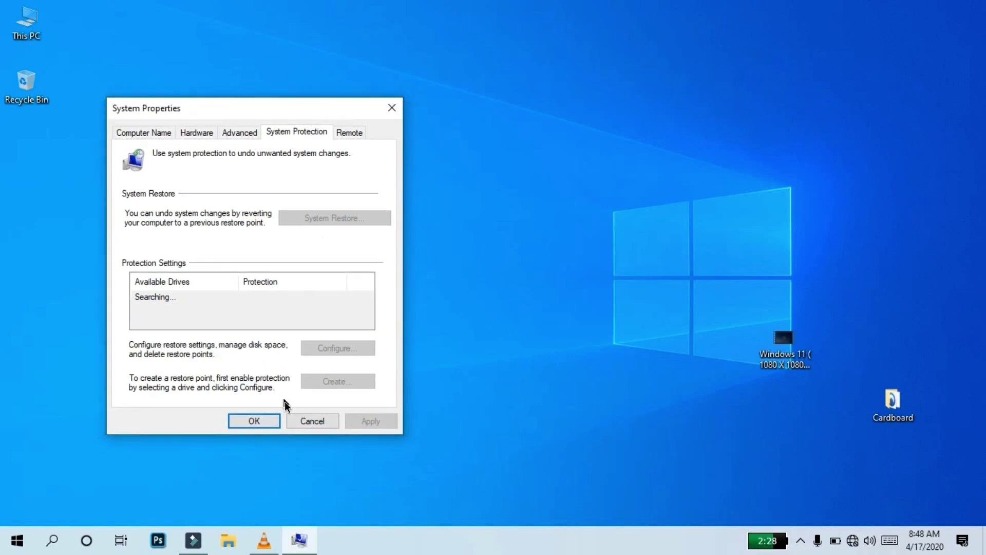
Create a restore point with the description "Restore", with Local Disk (C:) (System) selected.
left_click(297, 423)
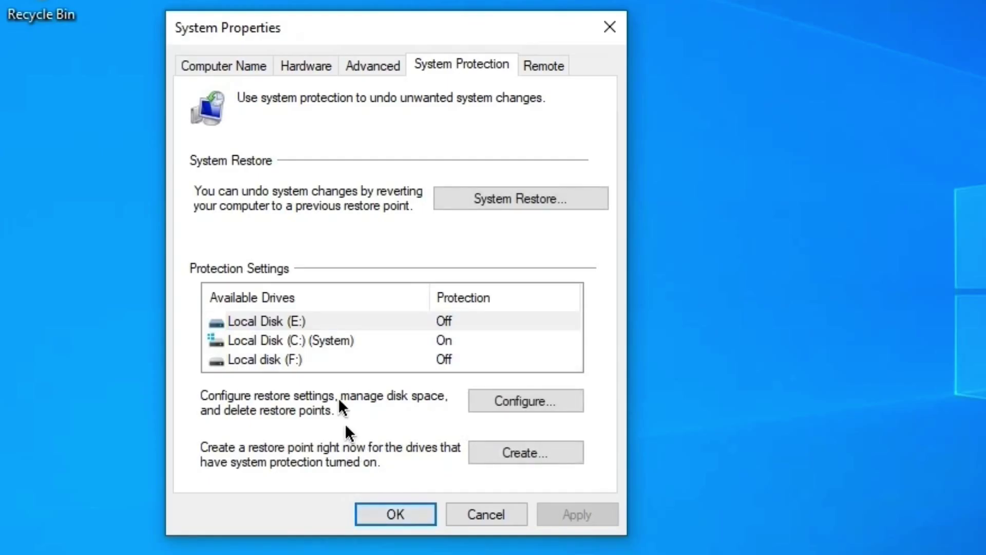
left_click(316, 339)
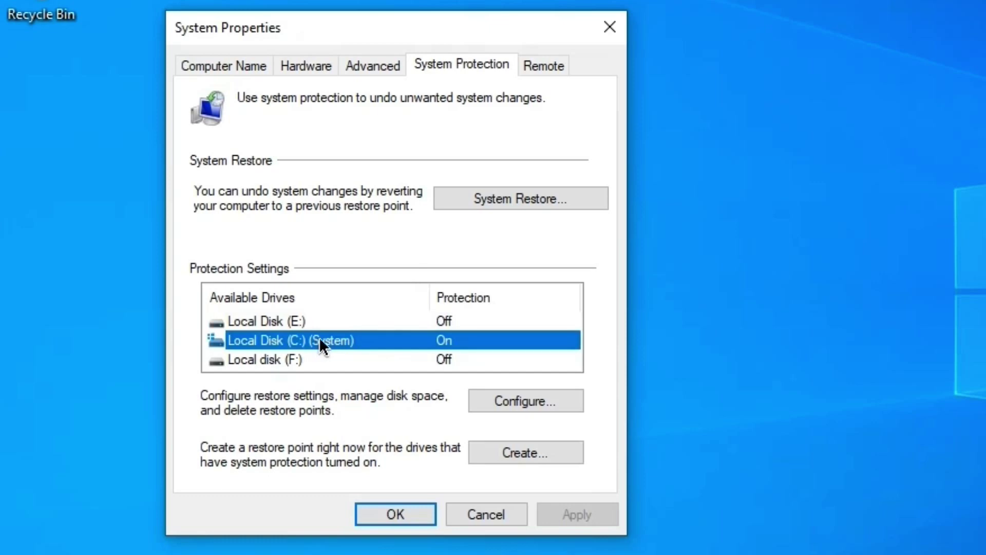
left_click(508, 450)
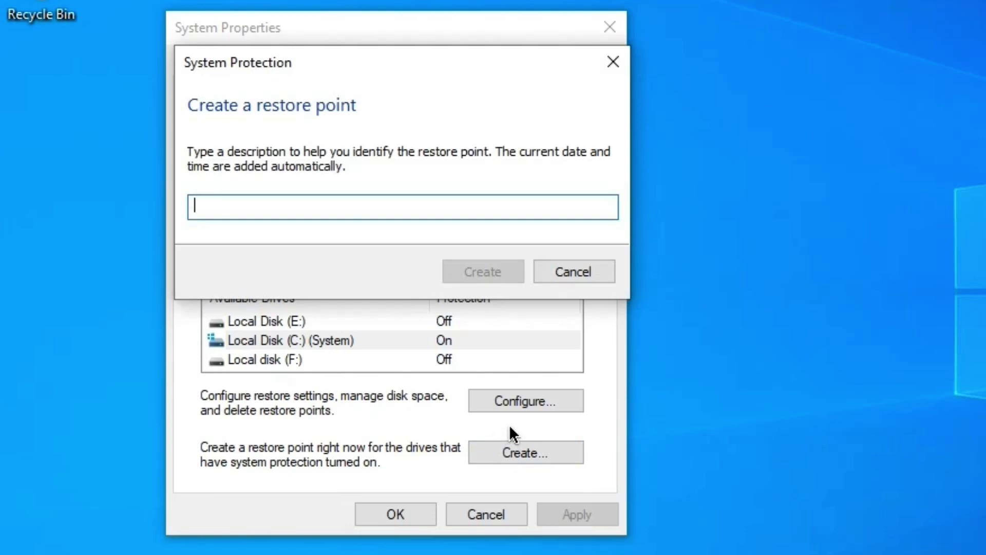
type("REs")
key("BackSpace")
key("BackSpace")
type("es")
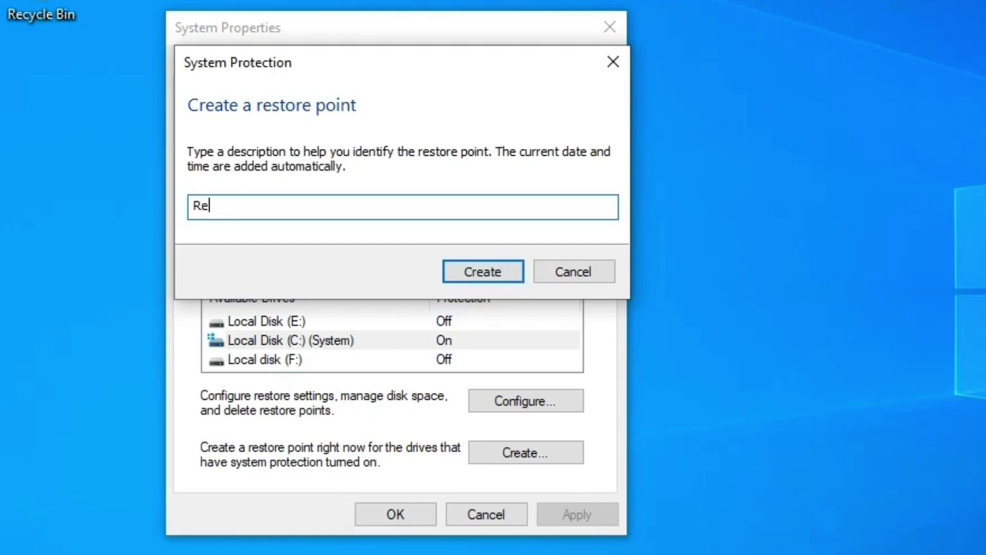
type("tore")
left_click(504, 273)
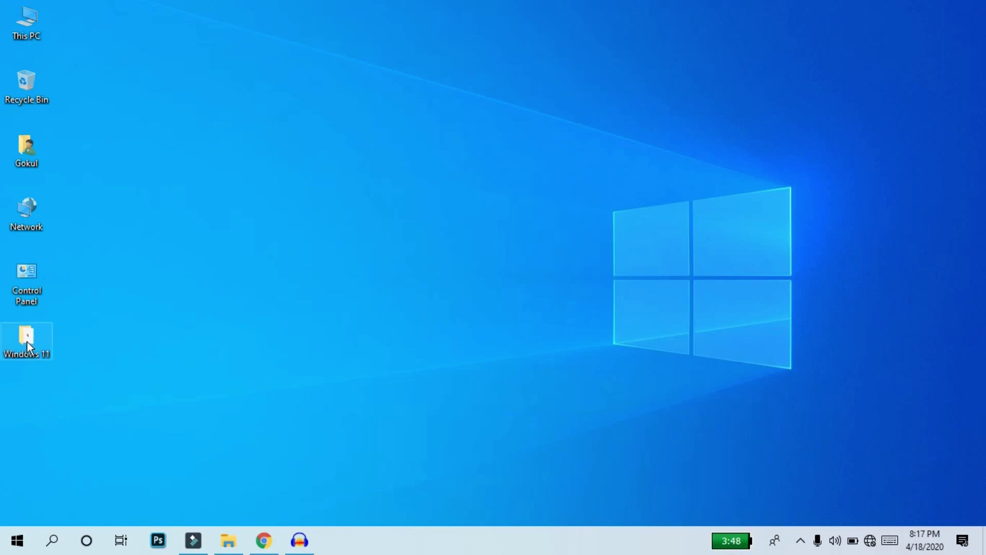
Open the Windows 11 folder from the desktop and run UltraUXThemePatcher_3.7.1.exe.
left_click(228, 530)
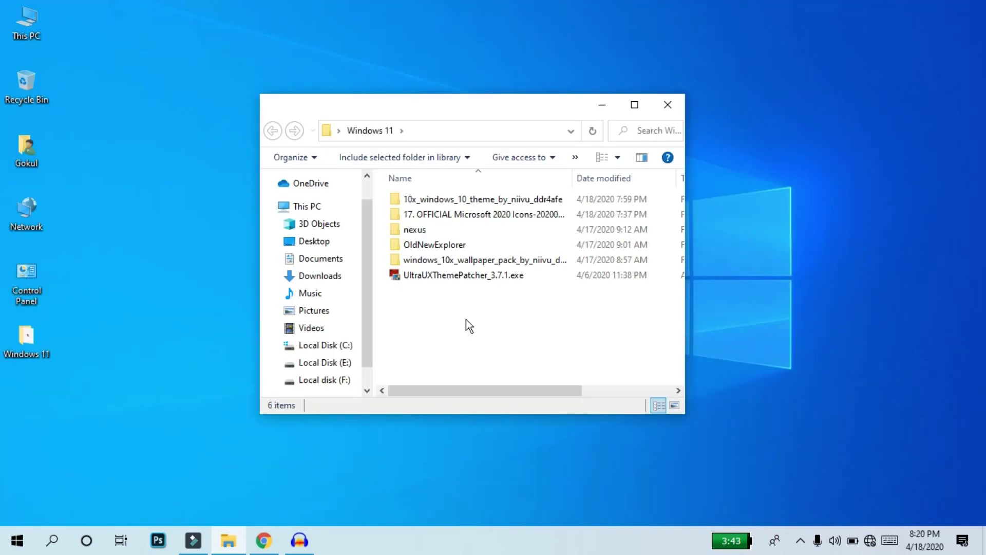
double_click(445, 276)
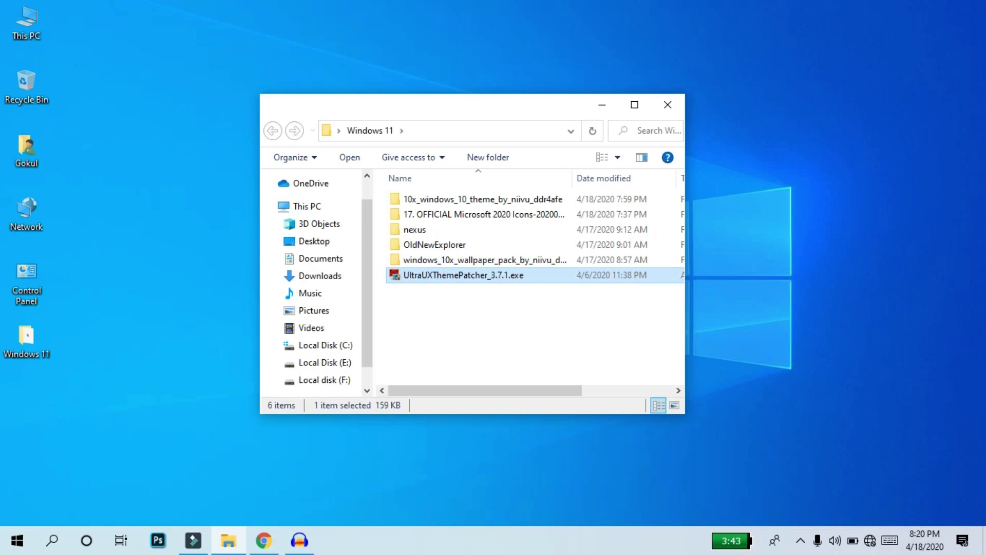
key("Return")
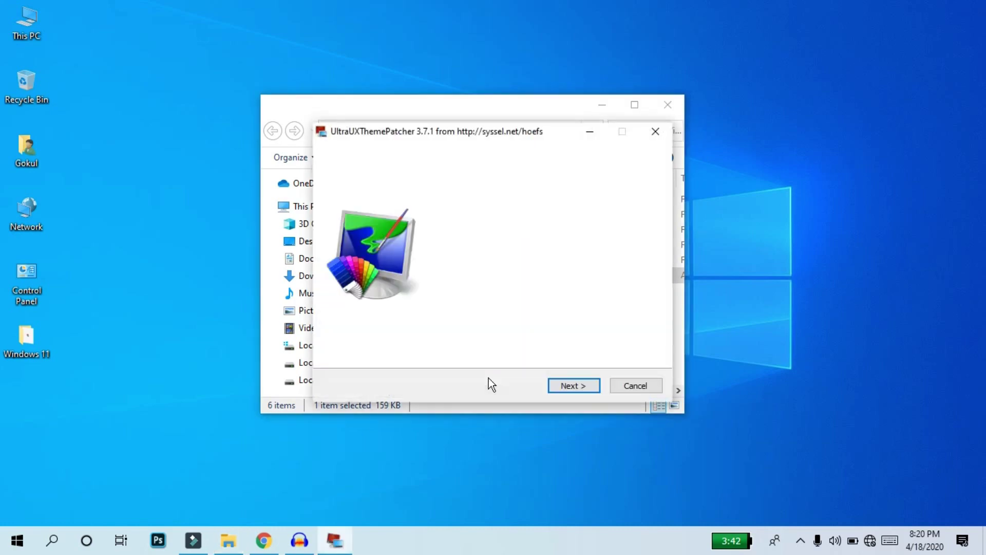
Install UltraUXThemePatcher 3.7.1 through its setup wizard and finish the setup without selecting the PayPal donation.
left_click(578, 387)
left_click(523, 350)
left_click(570, 387)
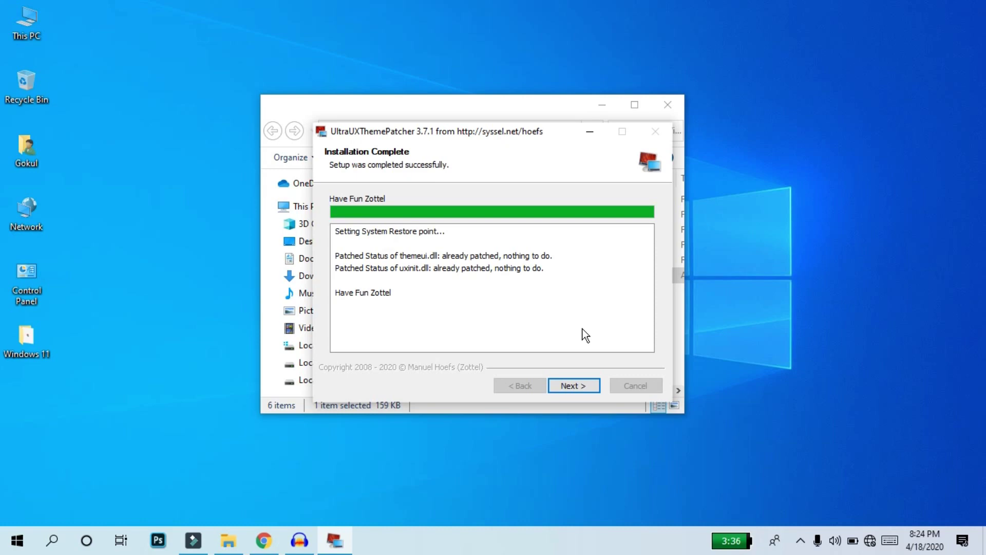
left_click(579, 389)
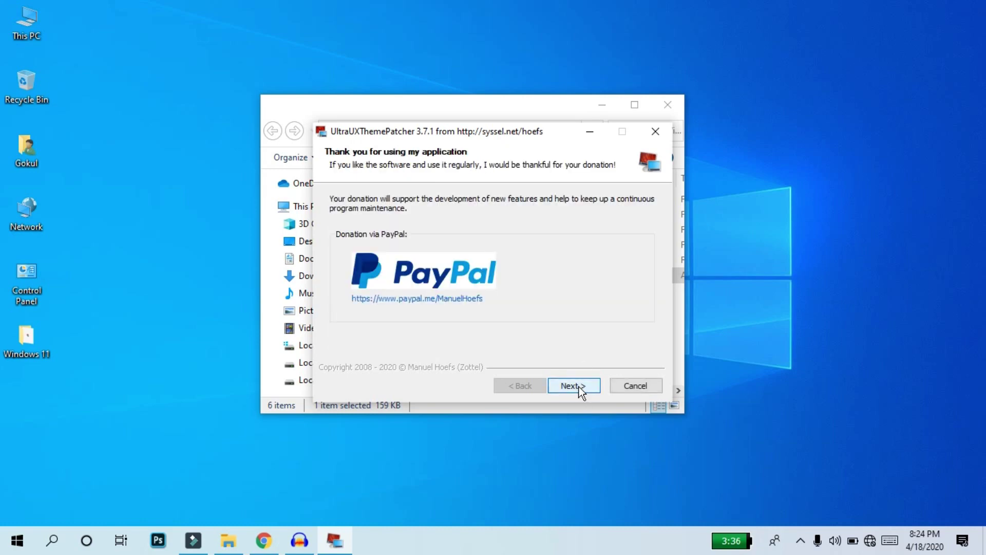
left_click(579, 387)
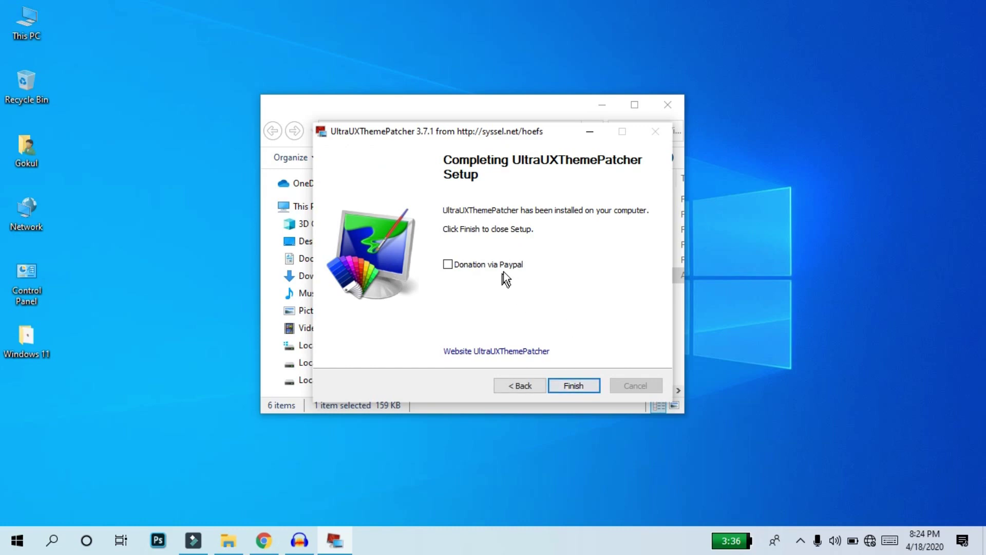
left_click(572, 385)
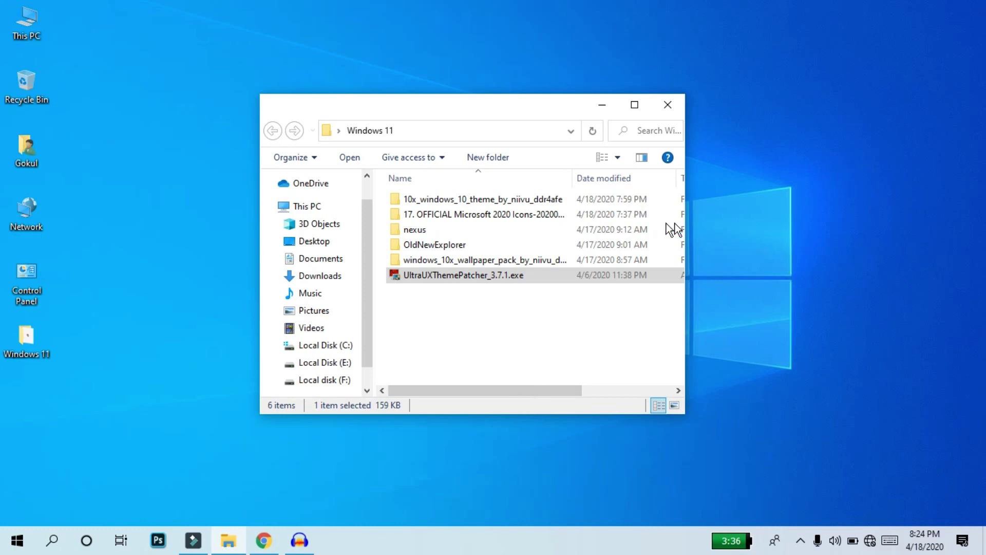
Set windows 10x v1 Luna.png from the Windows 10X Wallpaper Pack folder as the desktop background.
double_click(465, 260)
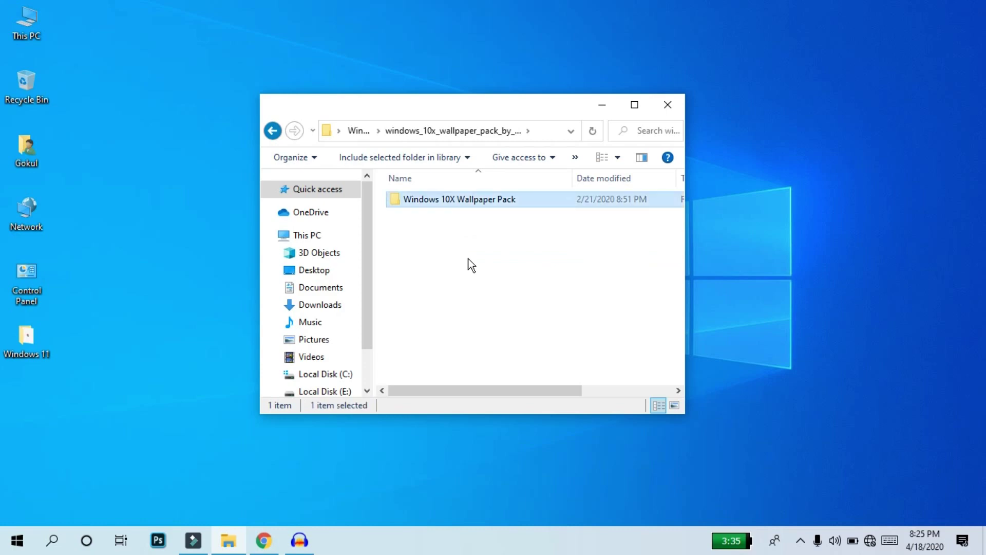
key("Return")
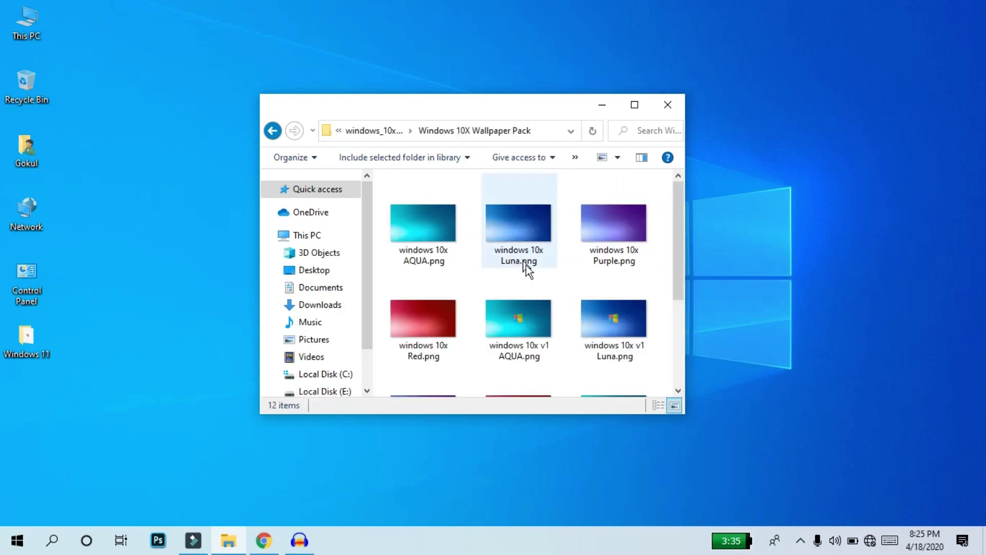
left_click(587, 316)
scroll(591, 314, "down", 1)
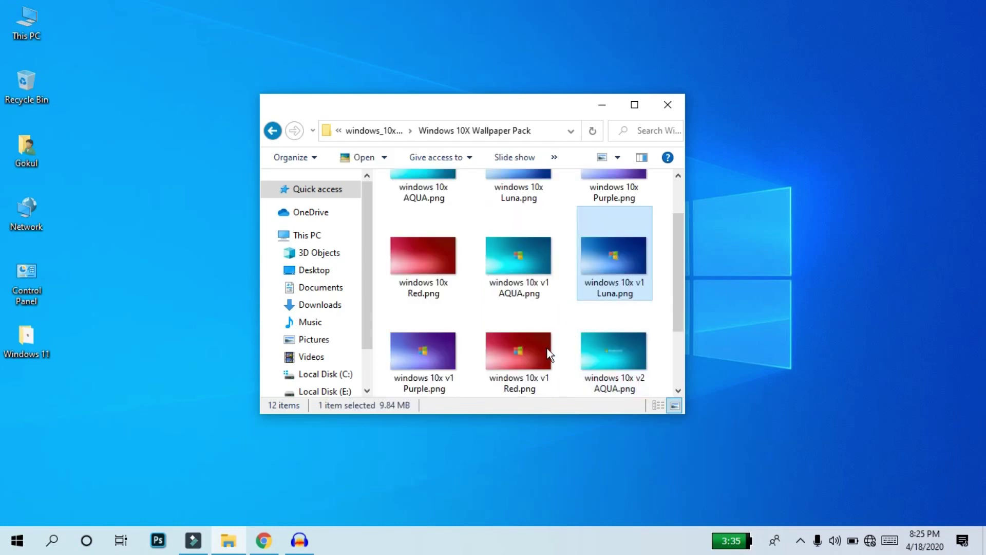
double_click(619, 263)
right_click(621, 267)
left_click(683, 57)
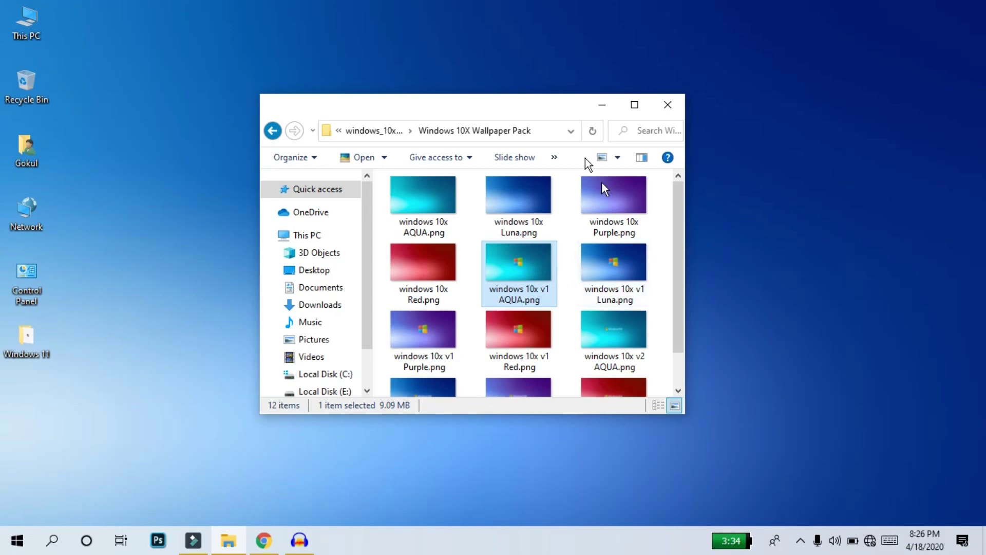
Open This PC in a second window and place it side by side with the Windows 10X Wallpaper Pack window.
left_click_drag(532, 95, 581, 41)
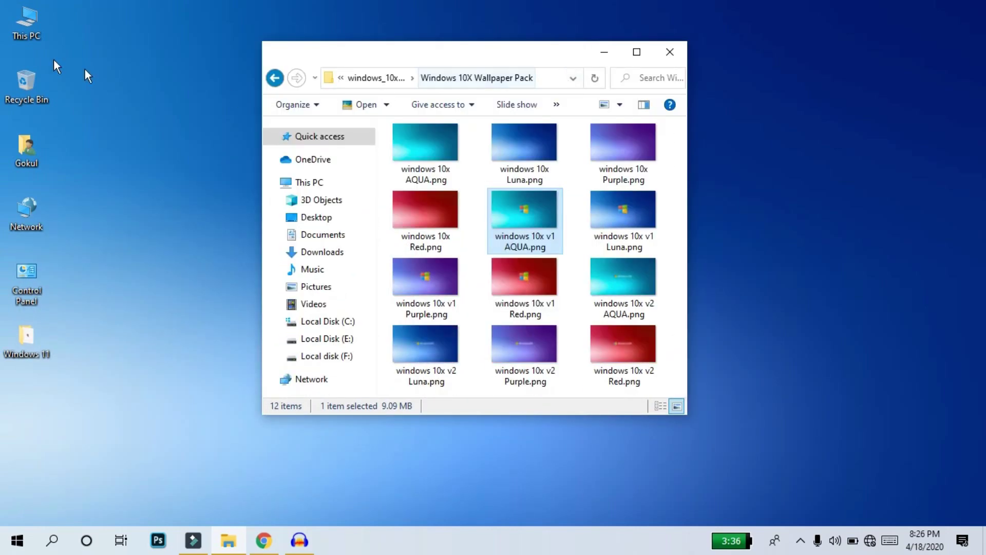
left_click(22, 24)
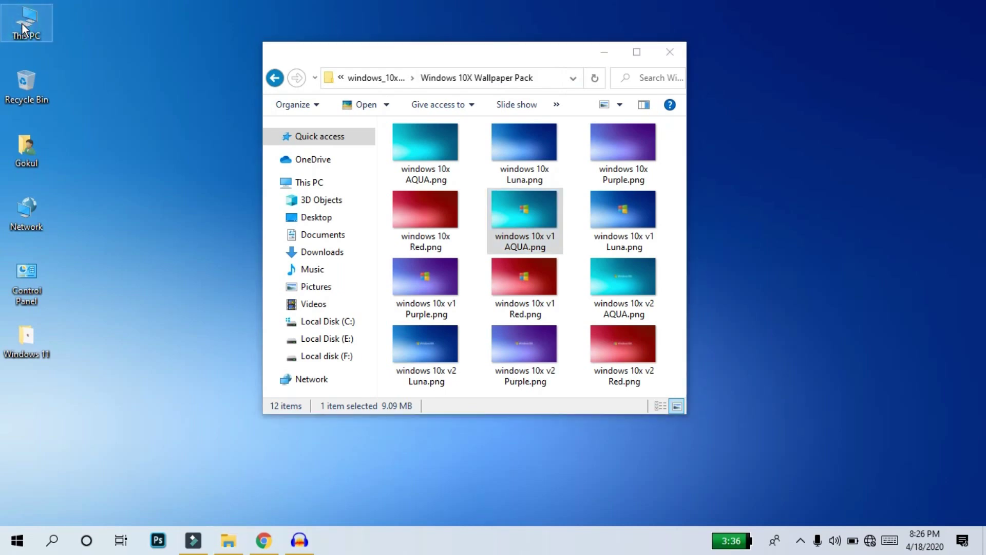
double_click(23, 24)
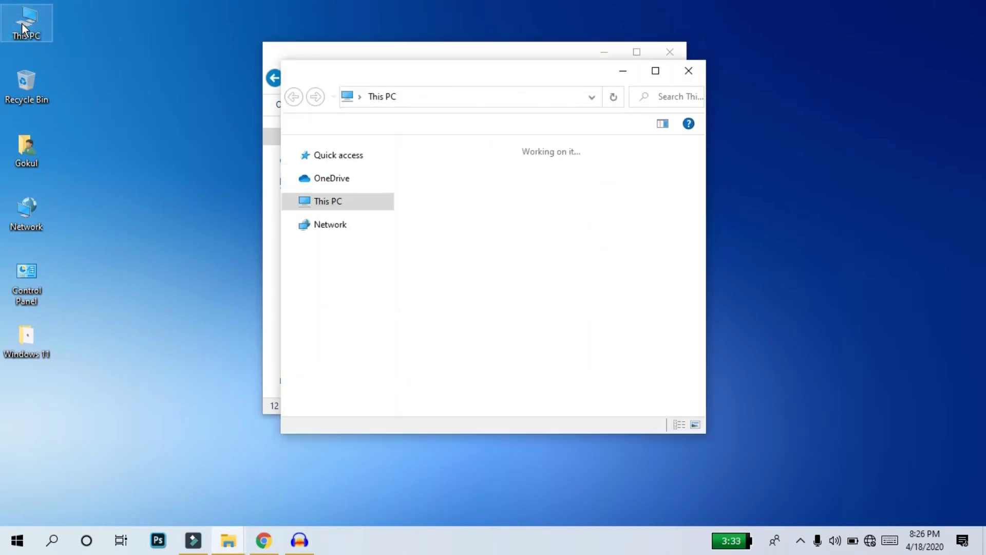
left_click_drag(516, 79, 318, 99)
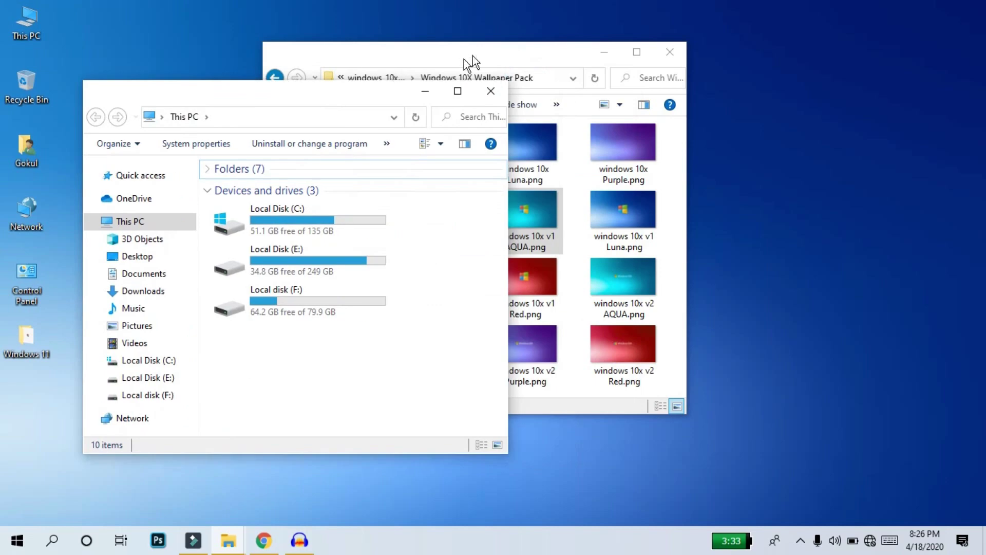
left_click_drag(480, 54, 745, 96)
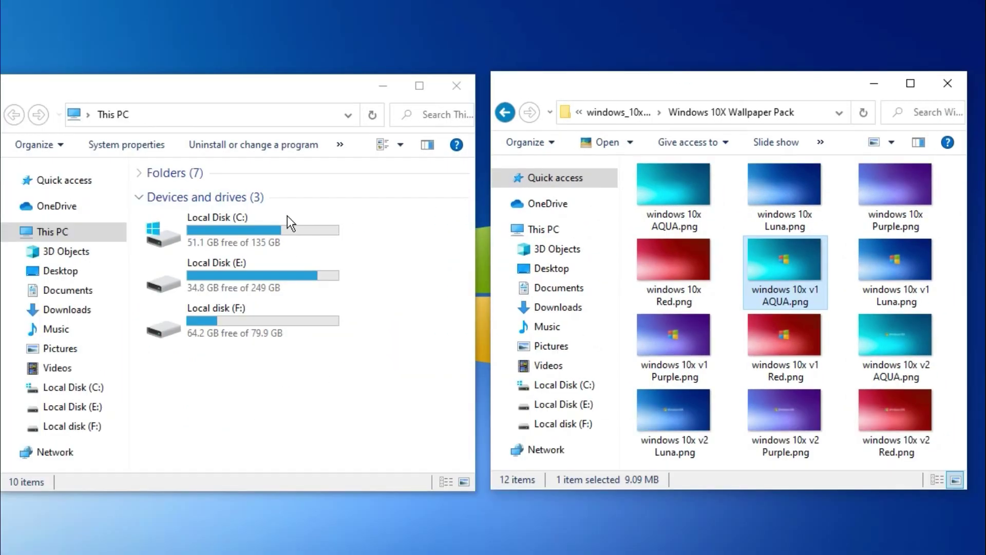
Open the folder C:\Windows\Resources\Themes in the This PC window.
left_click(312, 216)
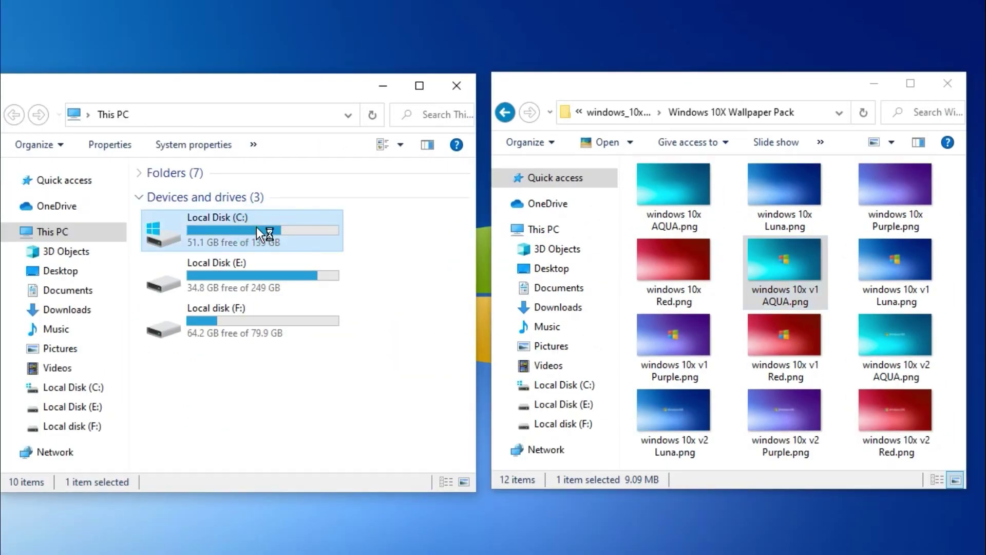
left_click(301, 361)
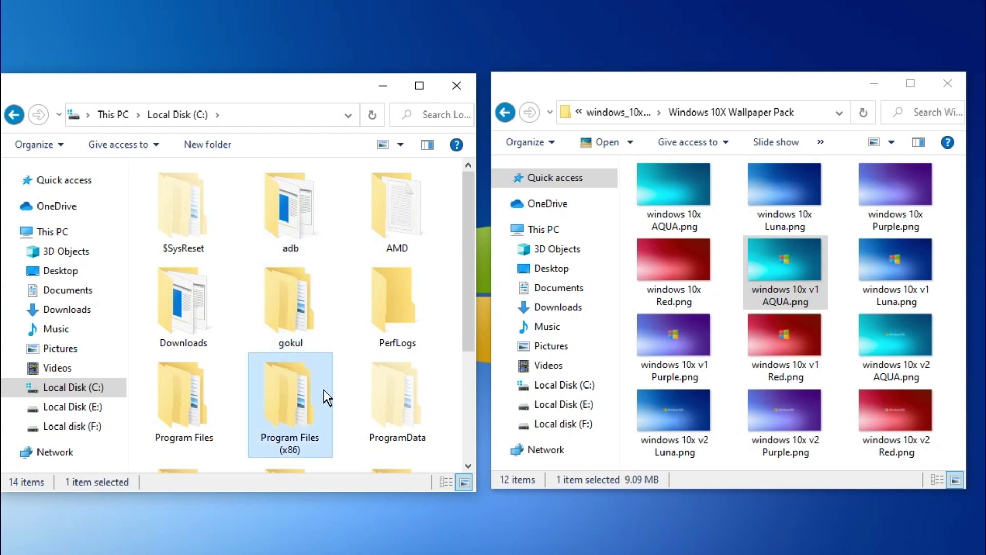
scroll(323, 390, "down", 3)
left_click(209, 440)
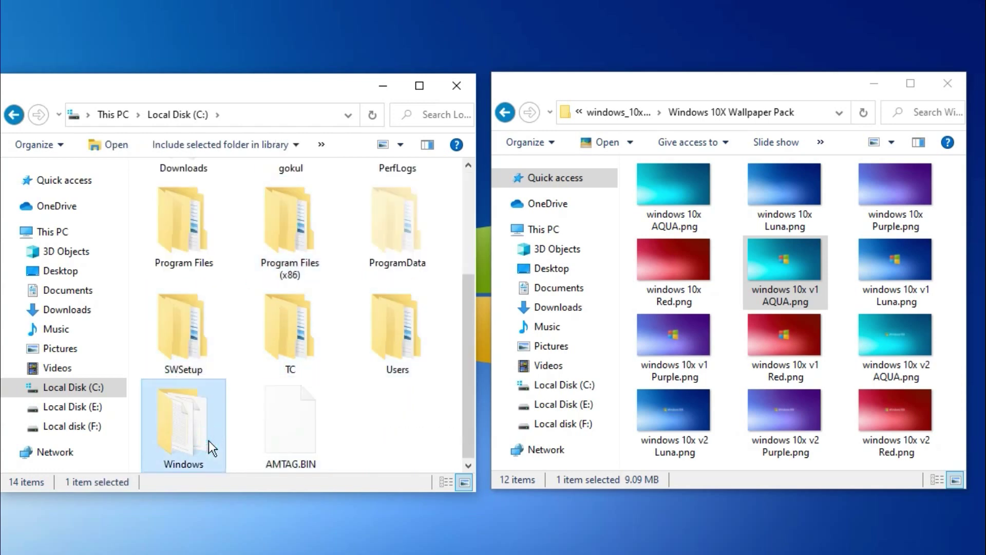
double_click(208, 440)
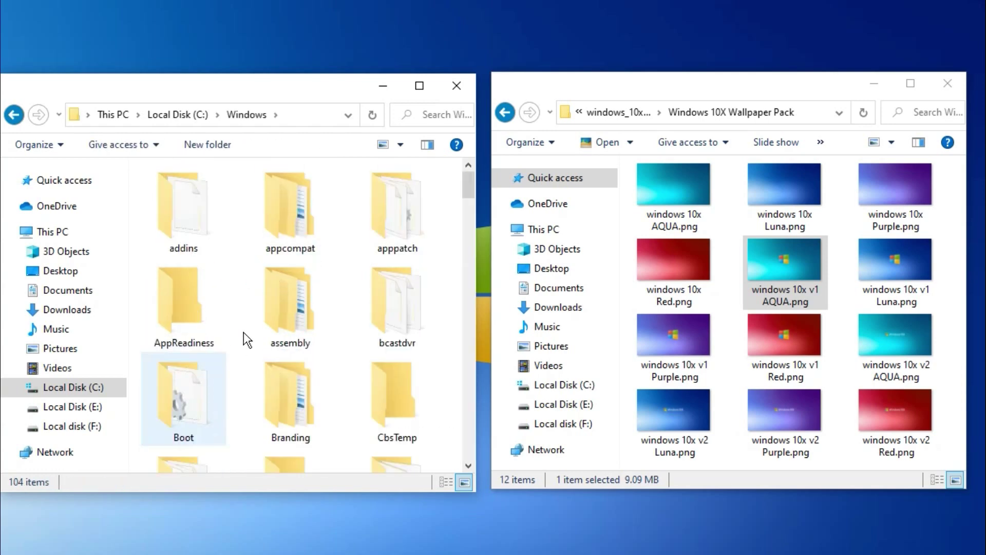
left_click(297, 292)
scroll(313, 333, "down", 10)
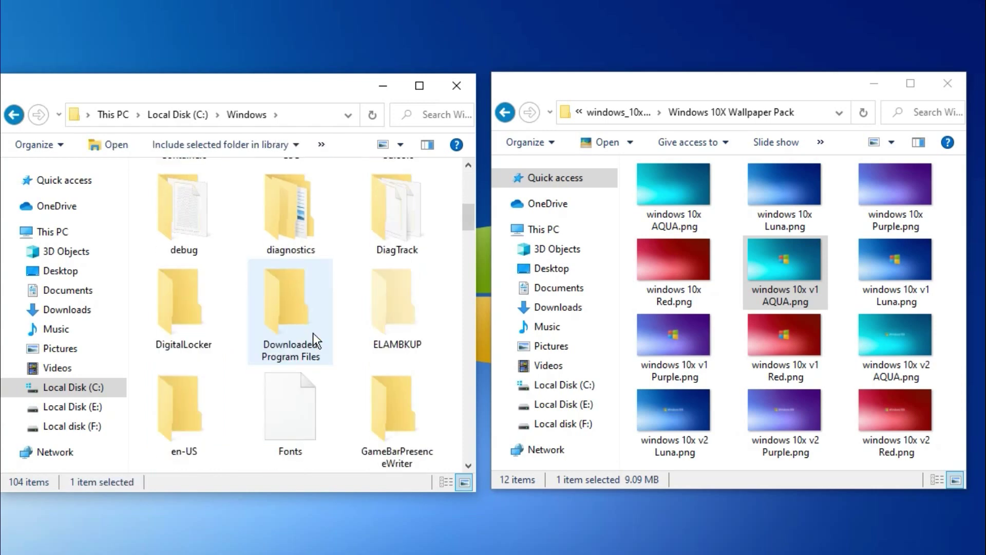
scroll(314, 337, "down", 6)
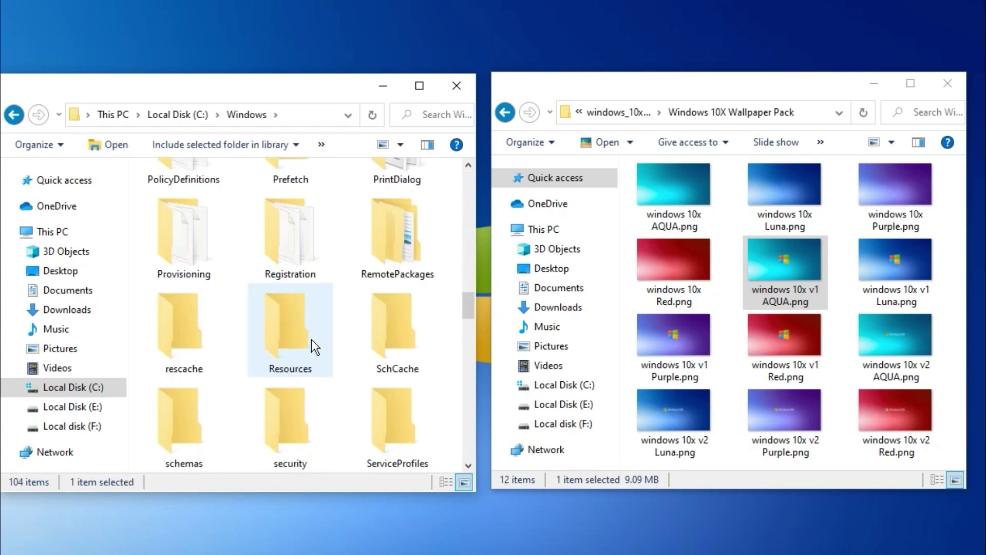
left_click(311, 317)
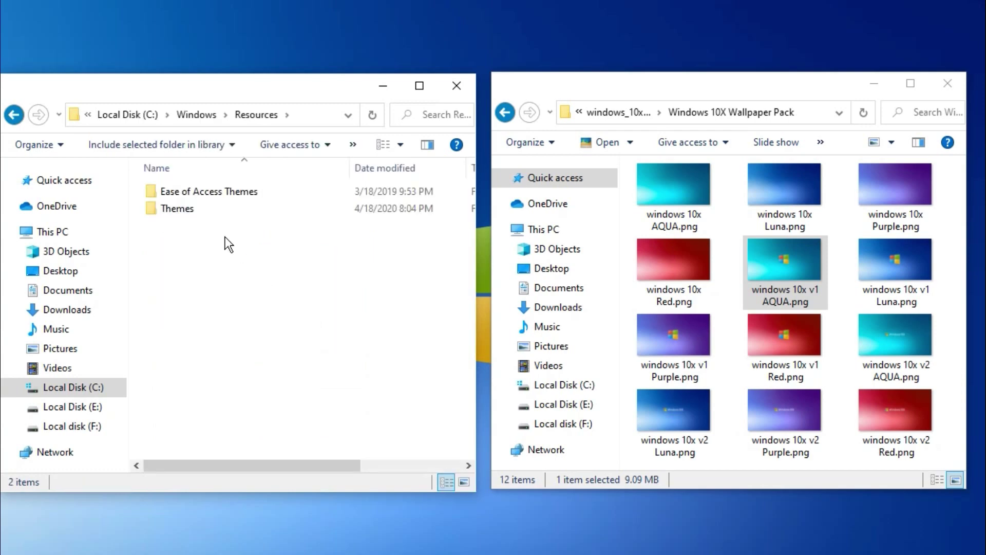
left_click(177, 216)
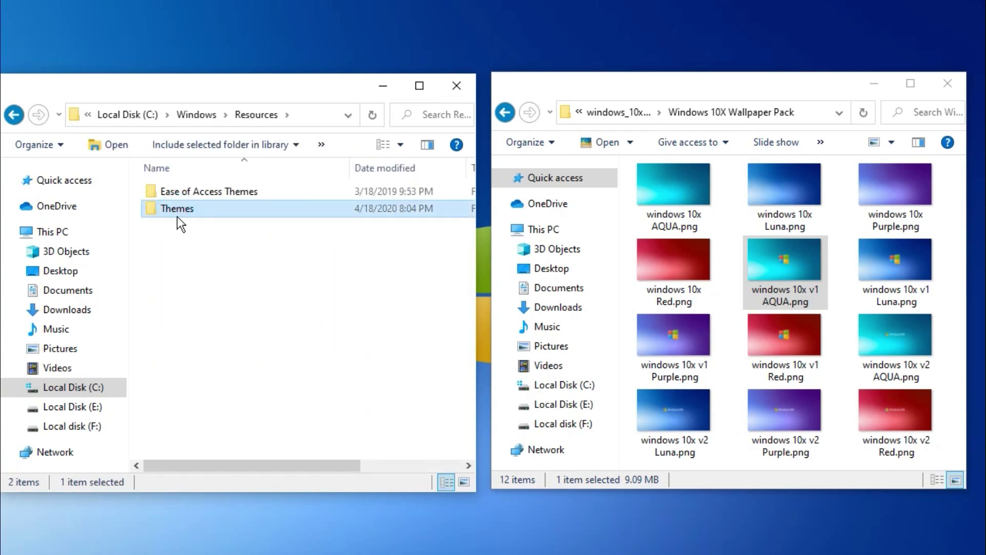
double_click(178, 217)
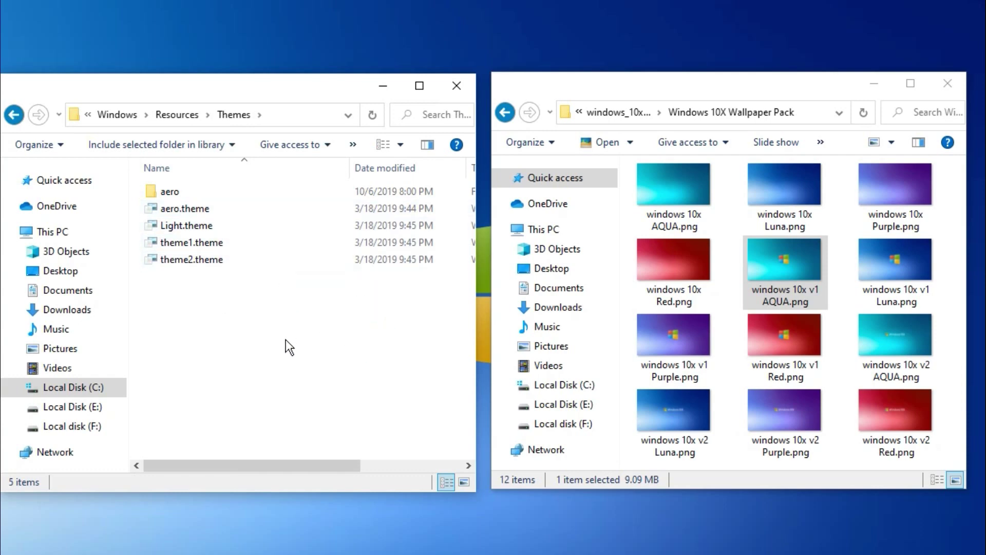
In the wallpaper pack window, go back to the Windows 11 folder and open 10x_windows_10_theme_by_niivu_ddr4afe, 10X, Windows 10 Theme.
left_click(631, 119)
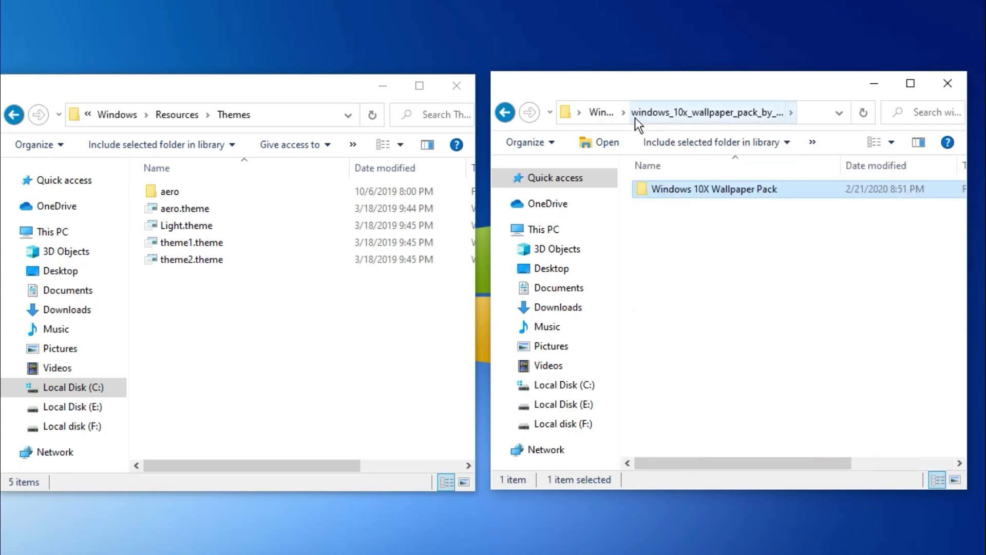
left_click(613, 112)
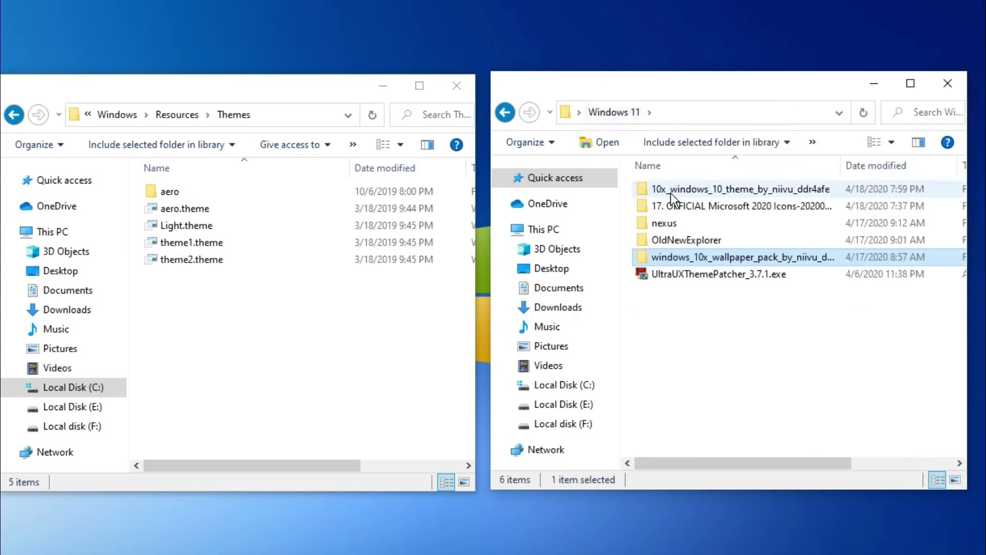
double_click(705, 188)
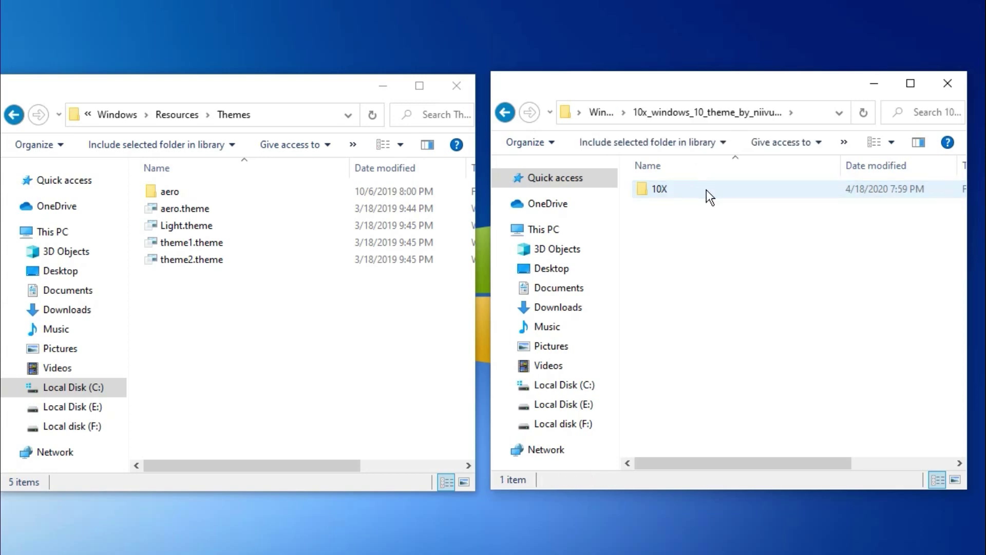
double_click(707, 189)
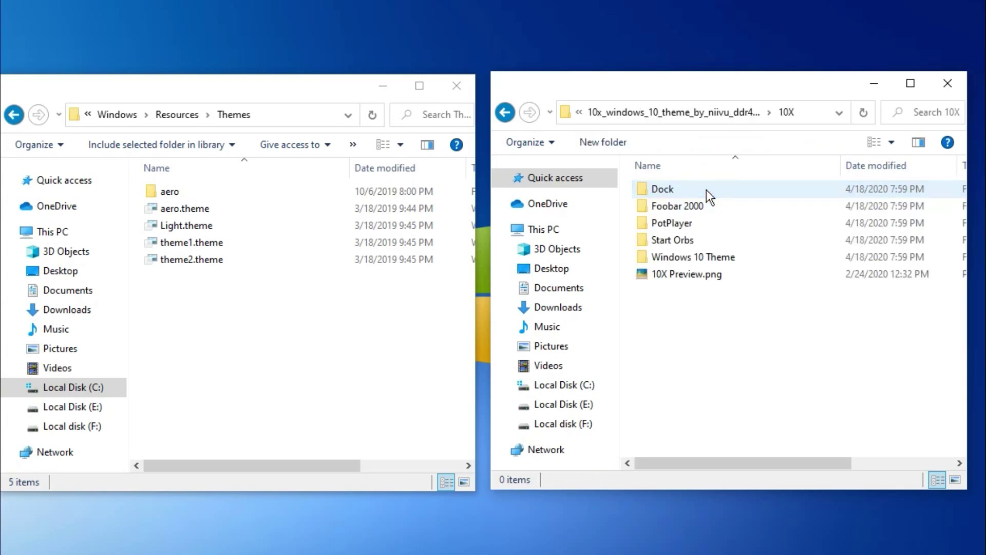
left_click(708, 255)
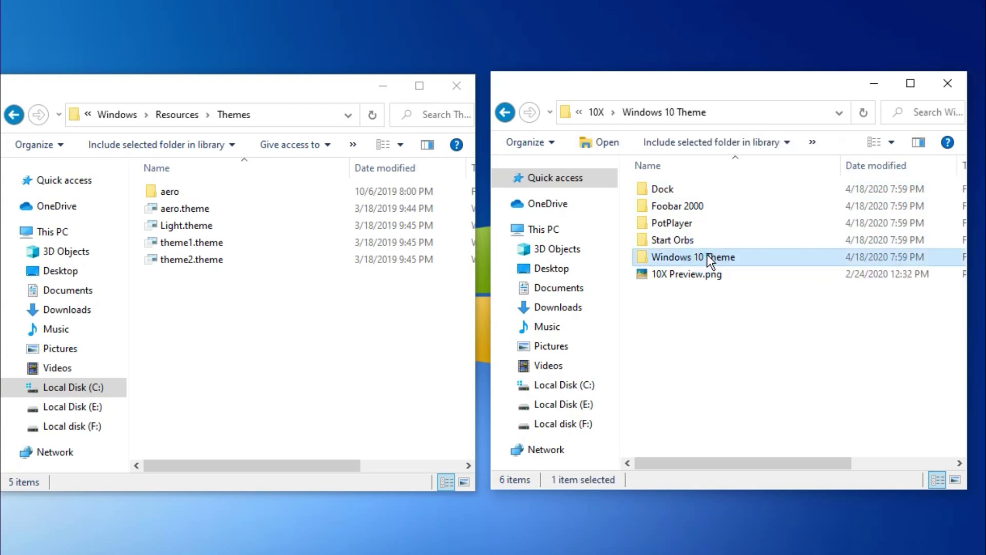
Move the four 10X .theme files into the Themes folder with administrator permission for all items, and minimise both folder windows.
left_click_drag(698, 290, 322, 330)
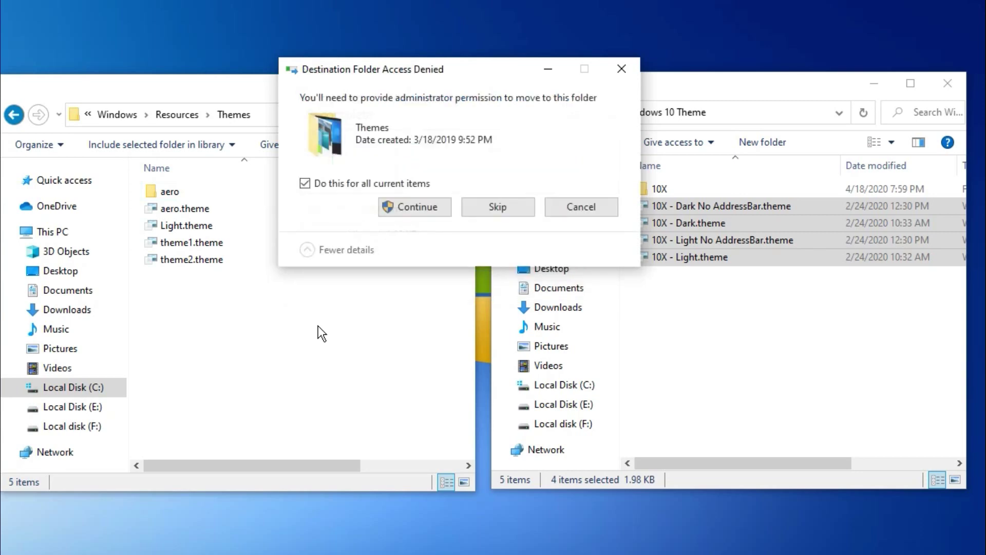
left_click(417, 207)
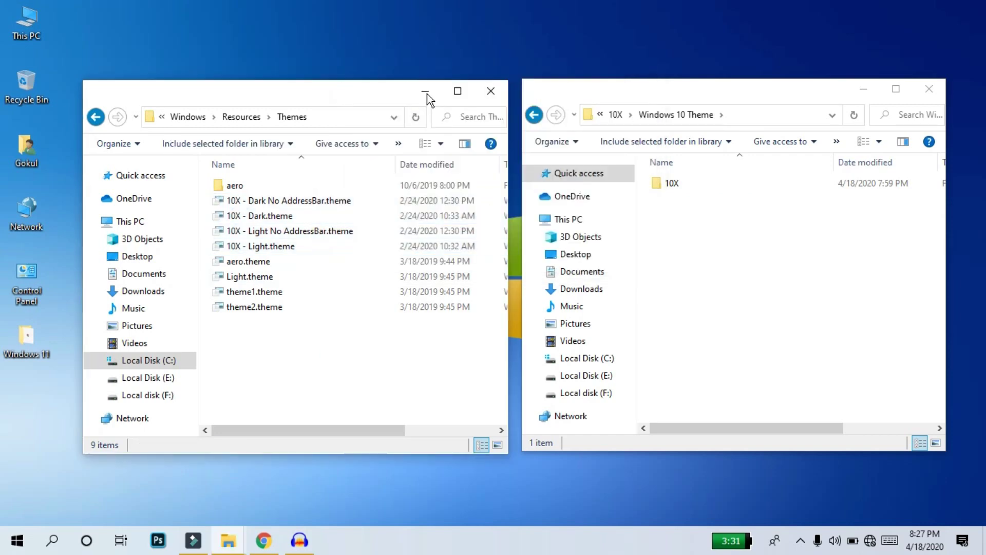
left_click(341, 354)
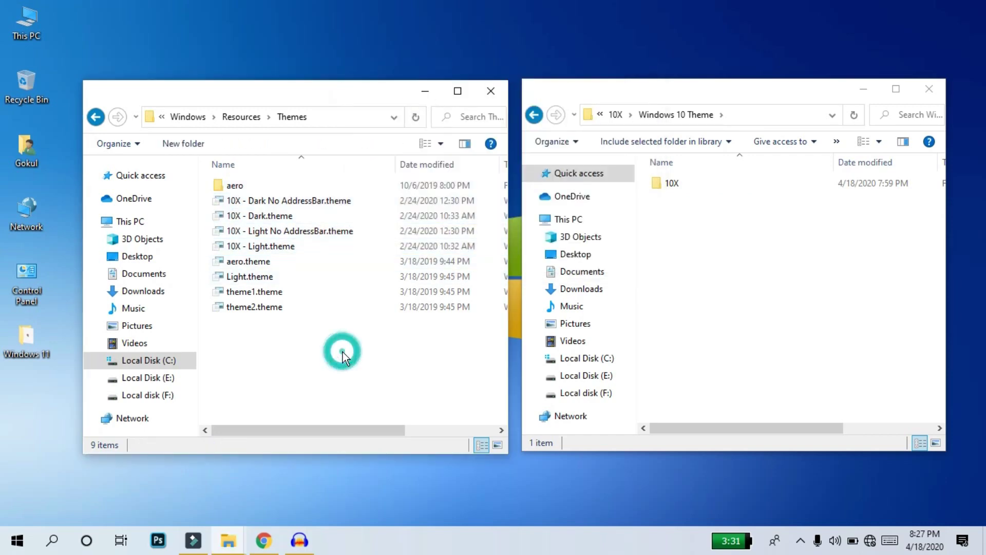
left_click(426, 93)
left_click(864, 89)
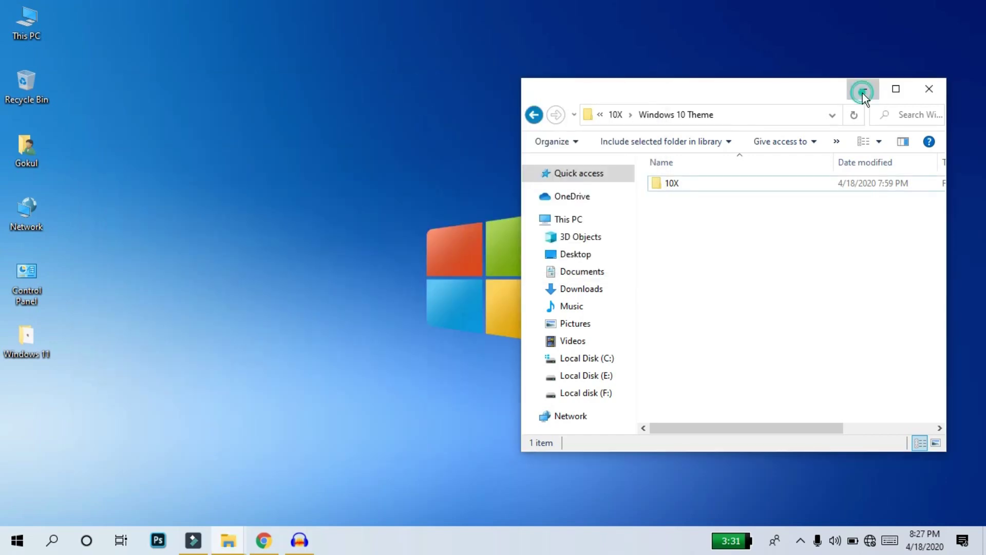
Apply the 10X - Light theme in the desktop's personalization theme settings and minimise the Settings window.
right_click(521, 177)
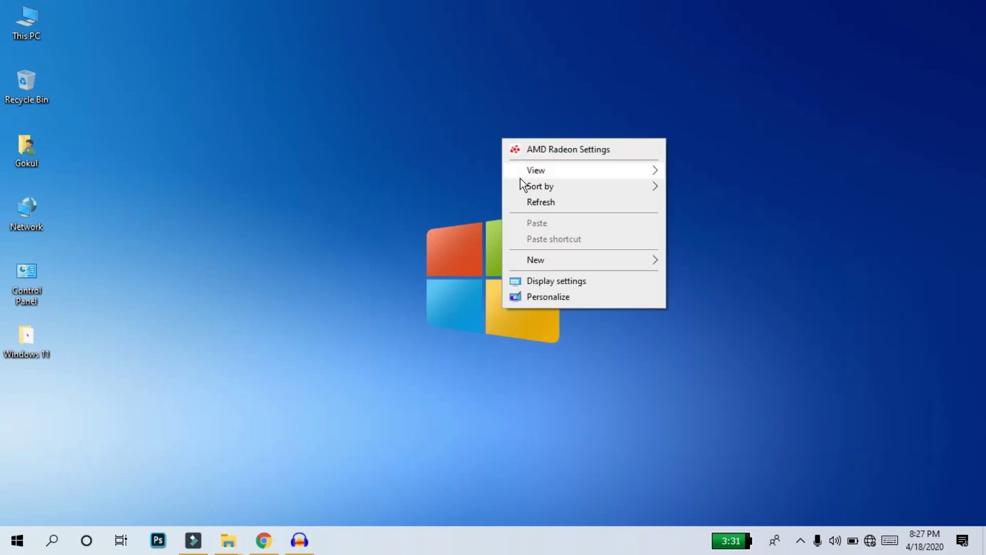
left_click(556, 300)
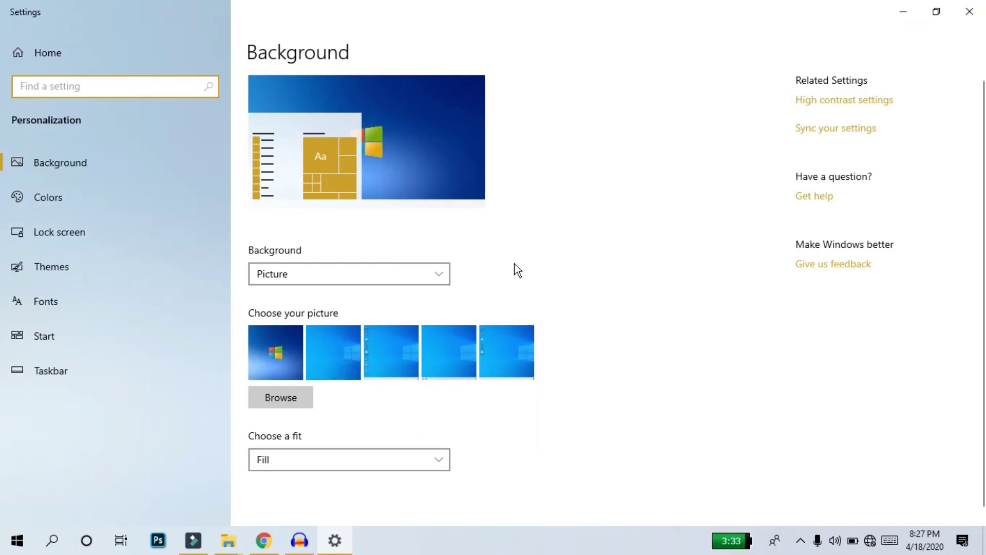
left_click(123, 265)
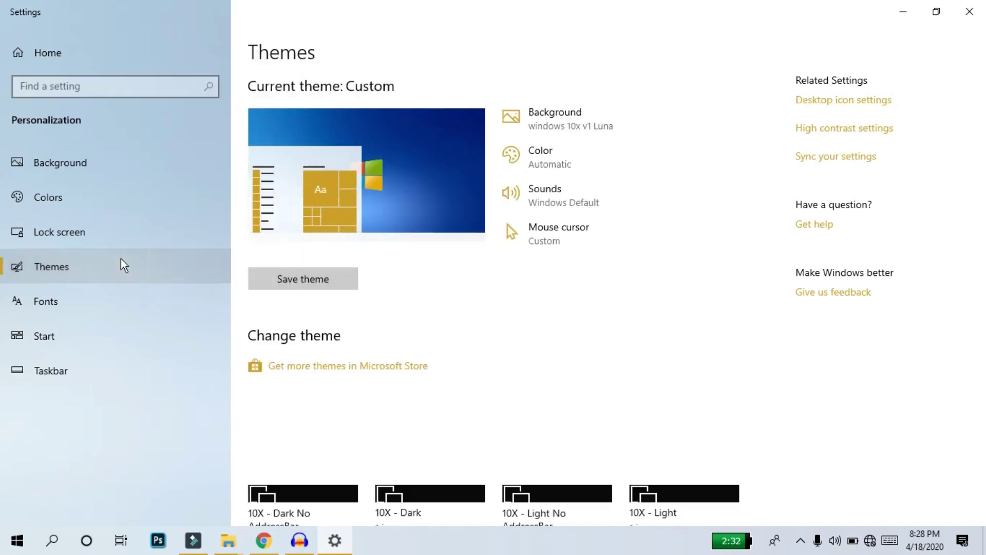
scroll(657, 418, "down", 3)
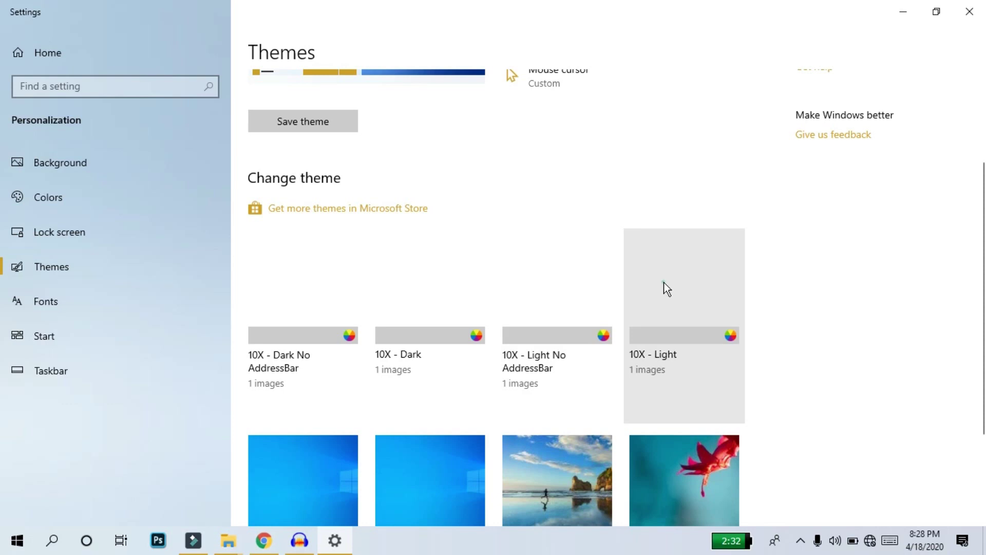
left_click(664, 282)
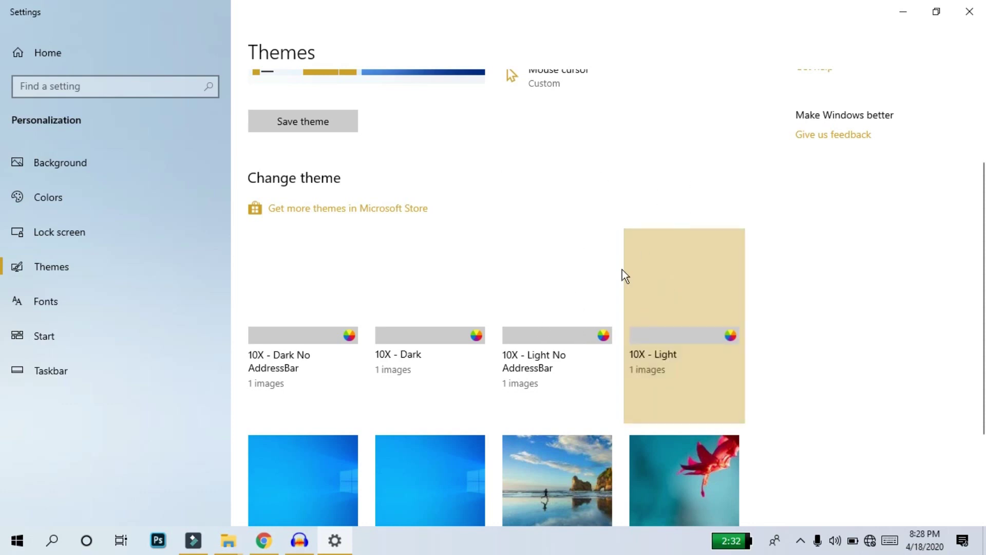
left_click(532, 333)
left_click(914, 10)
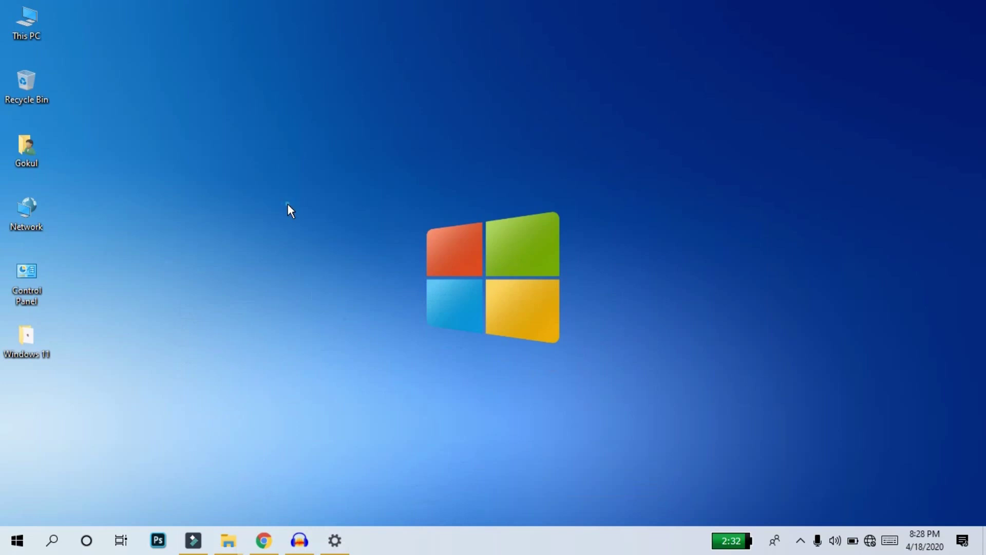
Refresh the desktop several times.
right_click(289, 208)
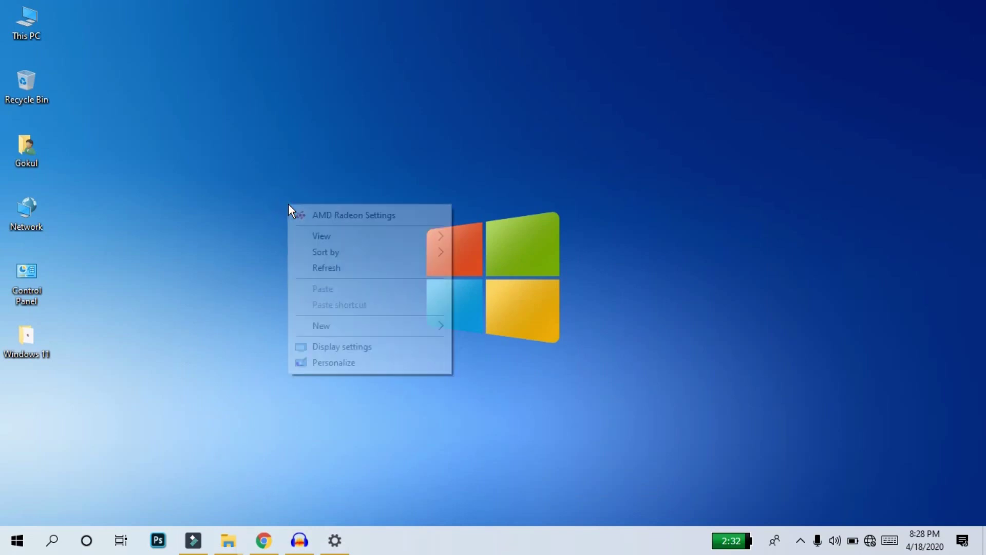
left_click(363, 270)
right_click(384, 163)
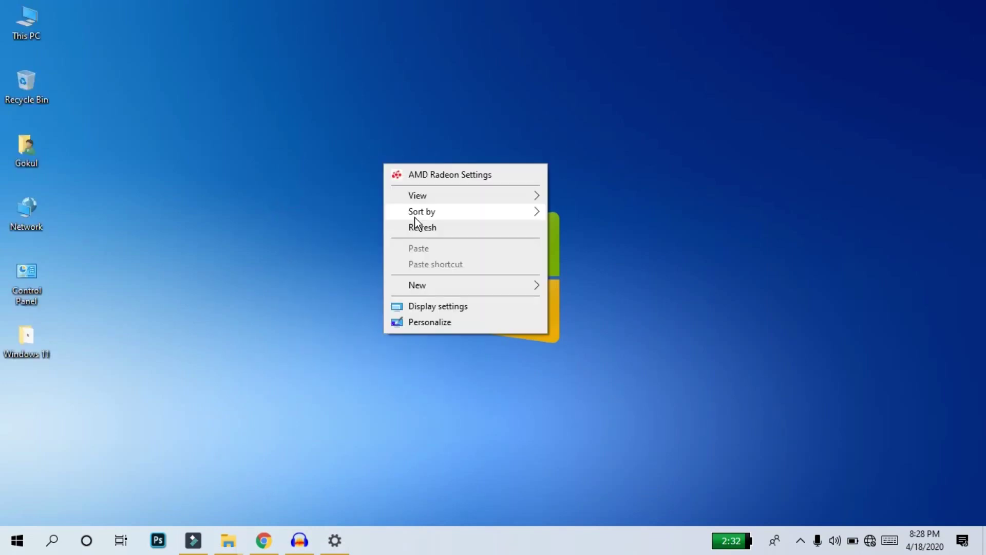
mouse_move(415, 218)
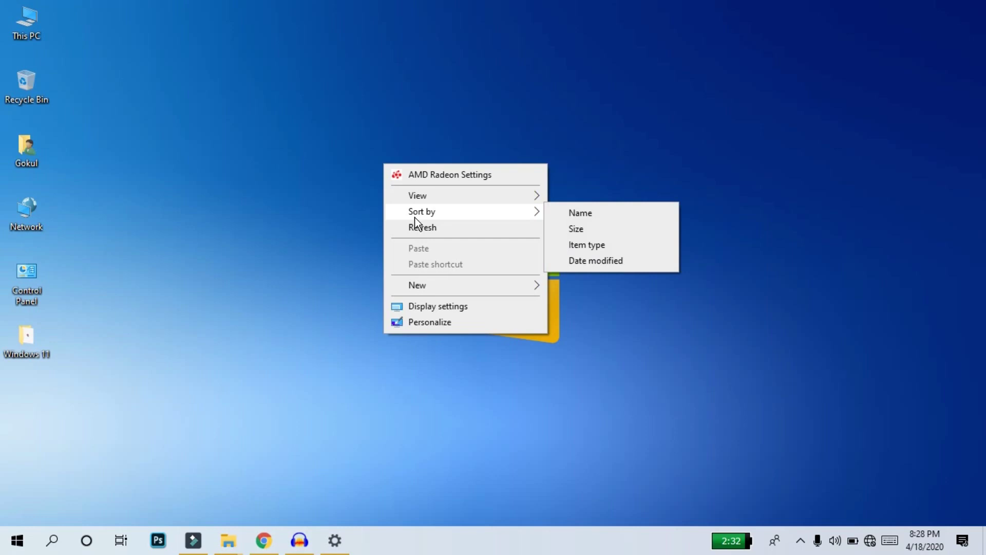
left_click(415, 221)
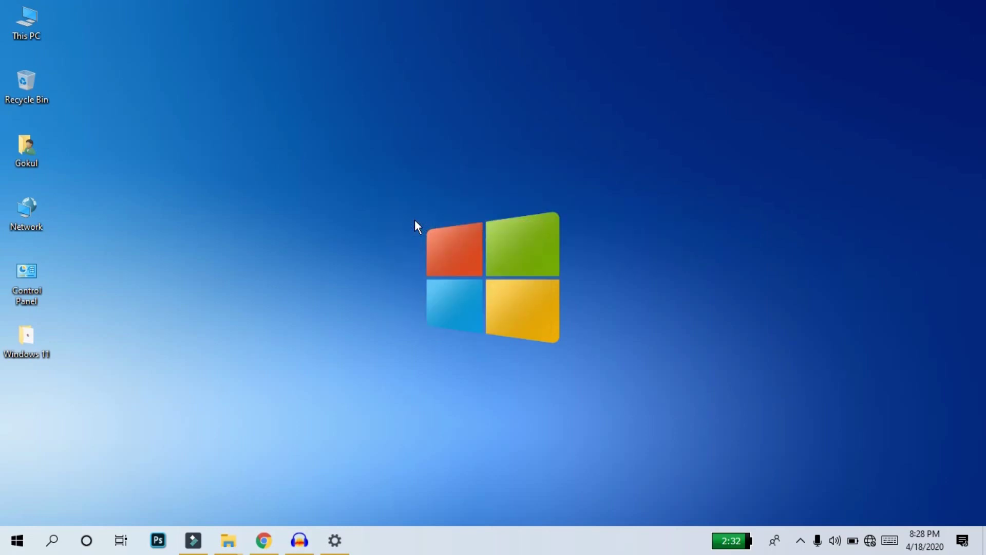
right_click(452, 119)
left_click(501, 184)
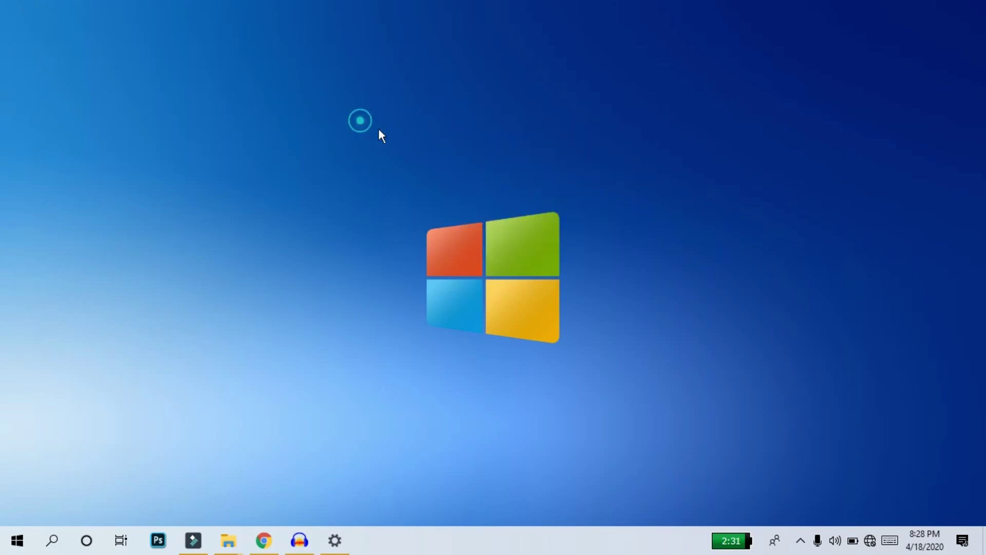
right_click(360, 121)
left_click(399, 186)
Inspect the themed look of the restored Themes folder window and a maximised This PC window, and close both.
mouse_move(228, 540)
left_click(287, 478)
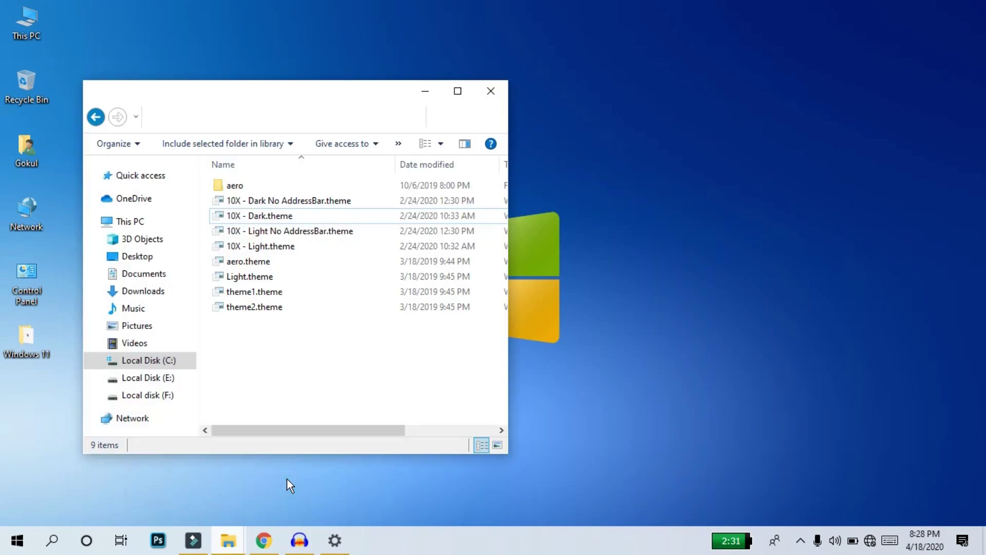
left_click_drag(305, 98, 523, 80)
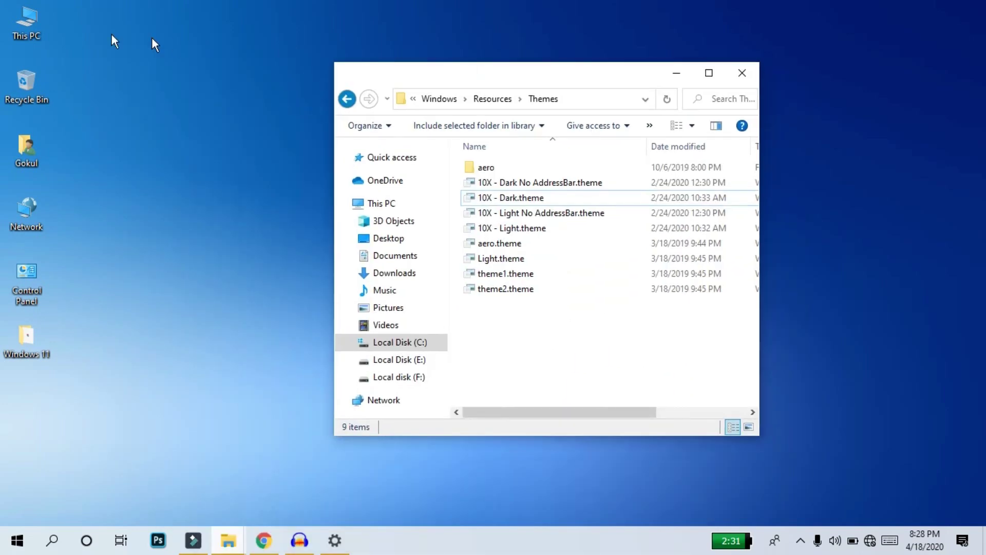
double_click(22, 20)
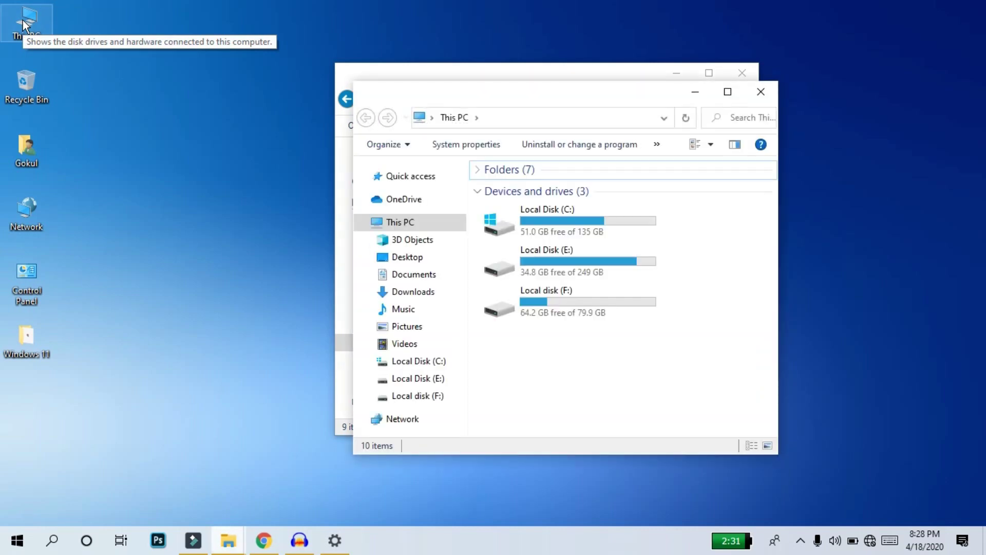
left_click(728, 91)
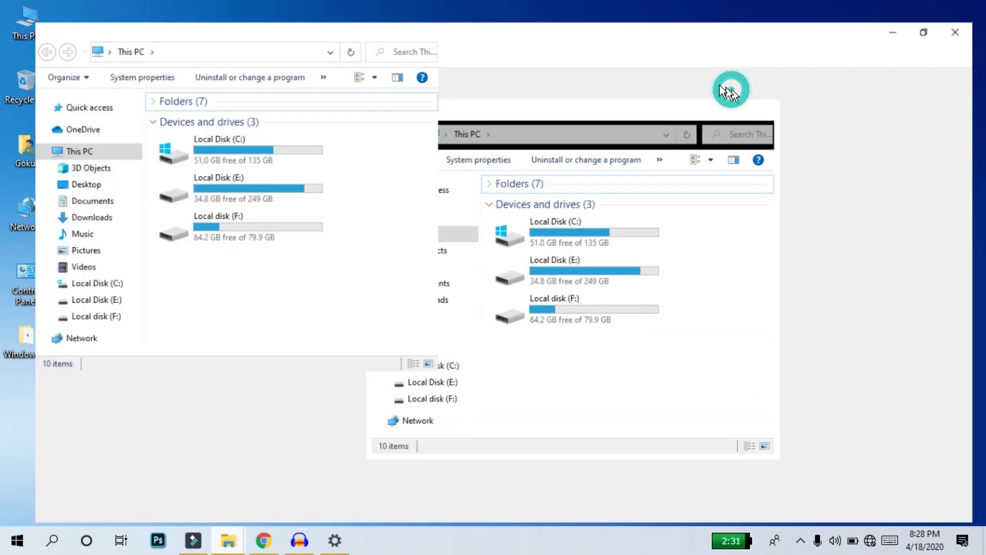
left_click(969, 10)
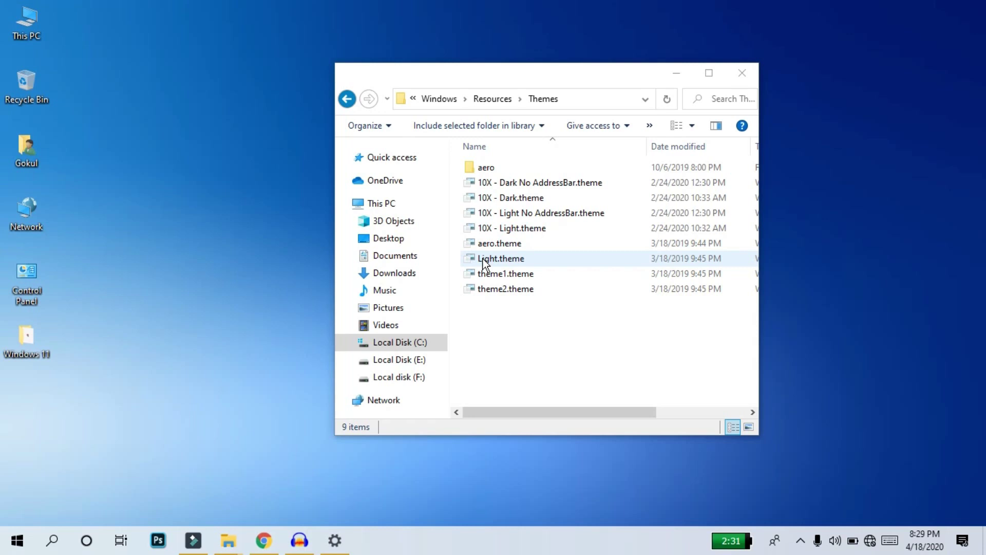
key("alt+F4")
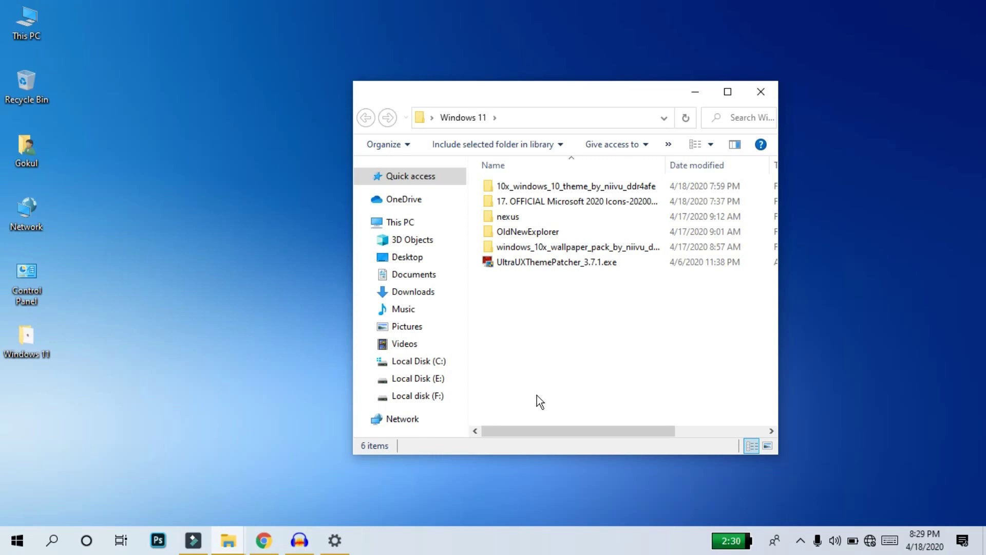
Run OldNewExplorerCfg.exe from the OldNewExplorer folder as administrator.
left_click(538, 232)
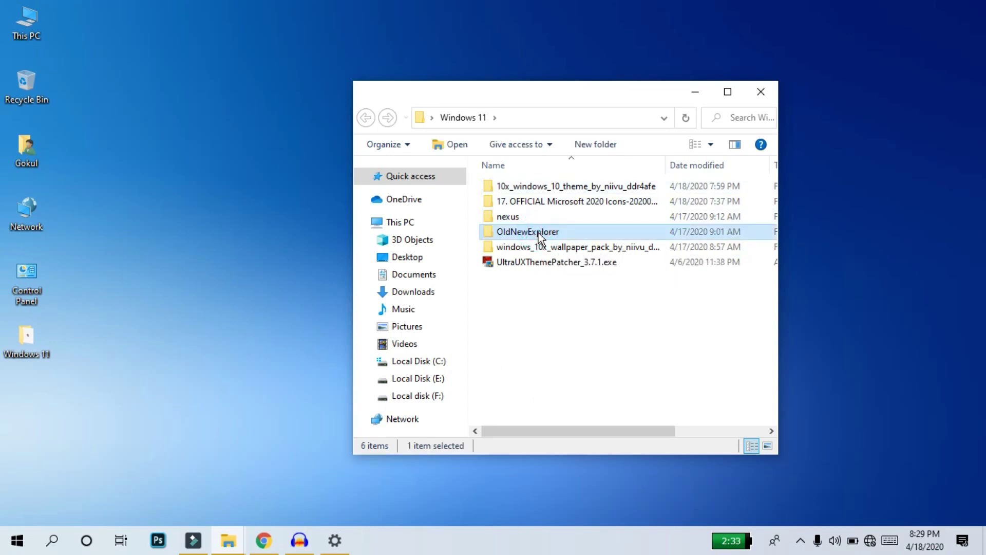
double_click(538, 233)
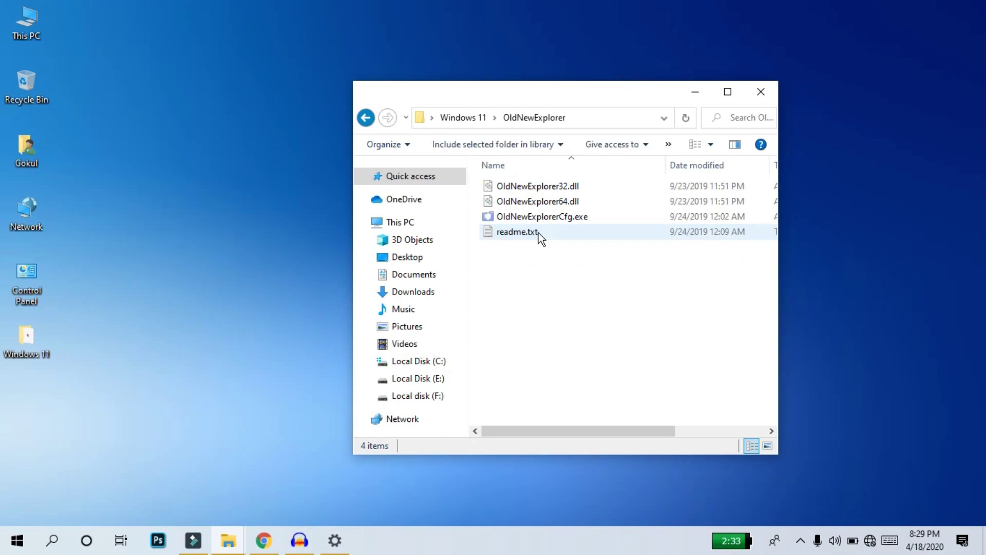
double_click(547, 218)
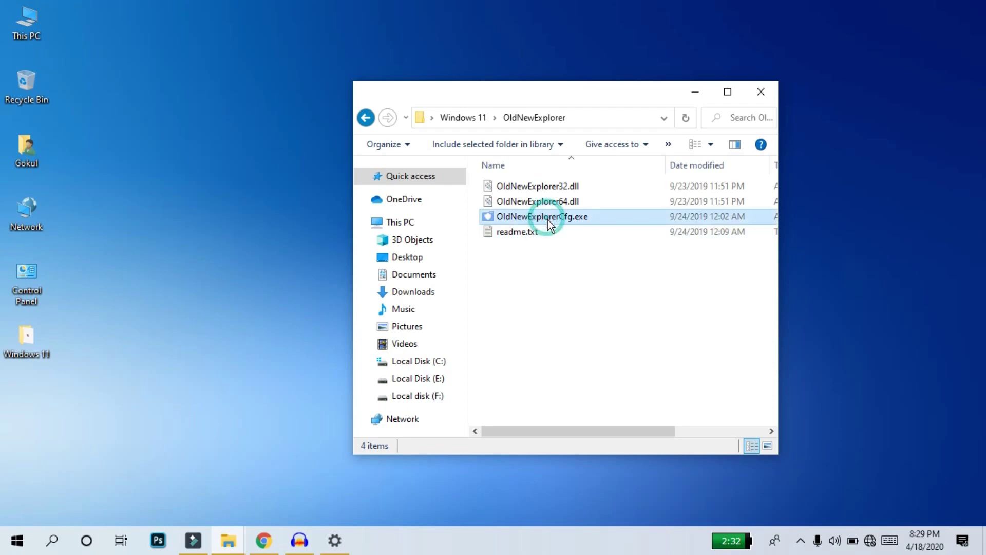
right_click(547, 218)
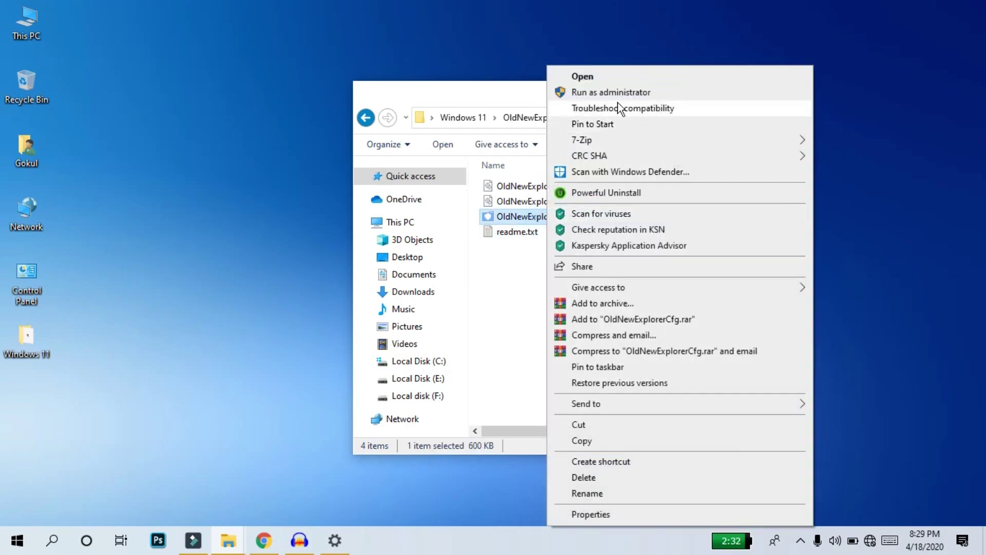
left_click(619, 100)
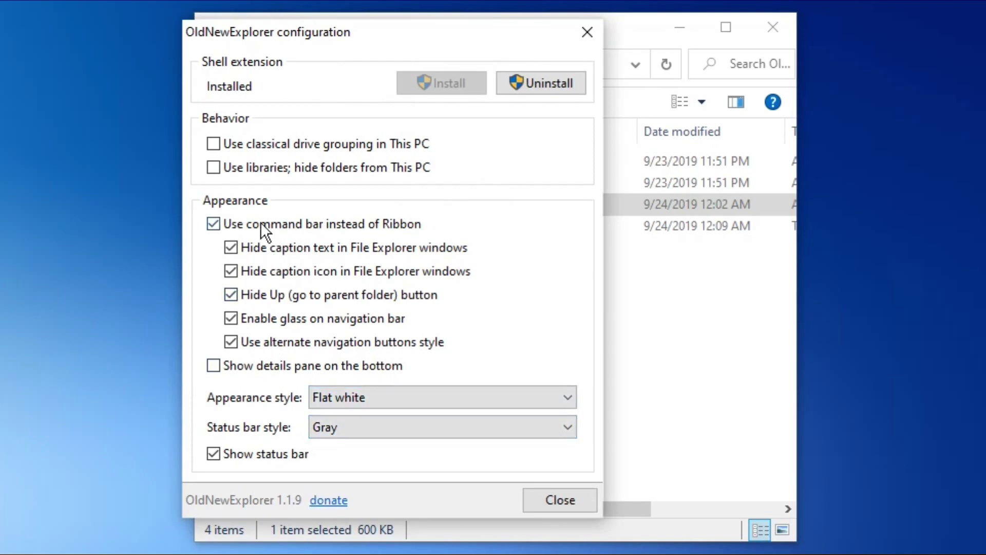
Disable glass on the navigation bar and the alternate navigation buttons style in the OldNewExplorer configuration, and close it.
left_click(219, 214)
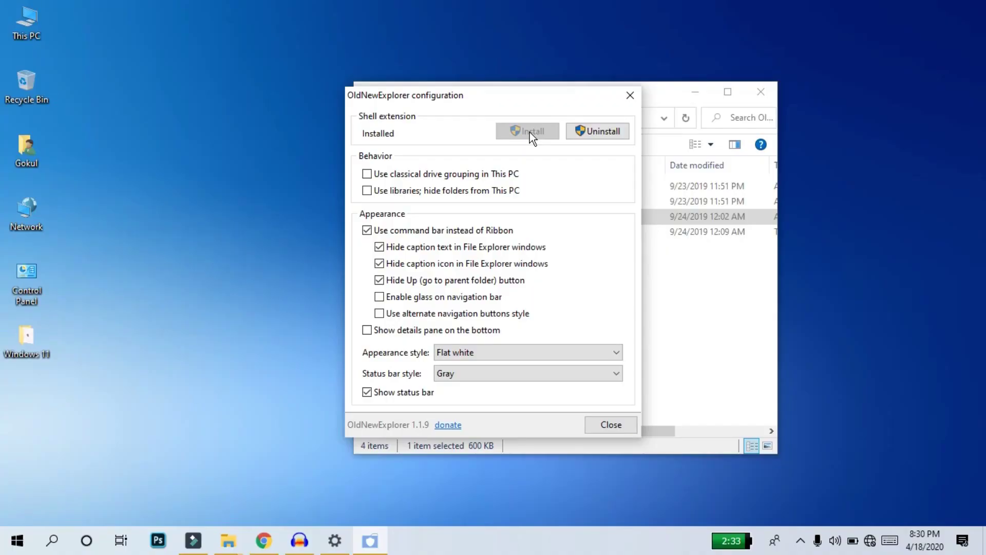
left_click(629, 96)
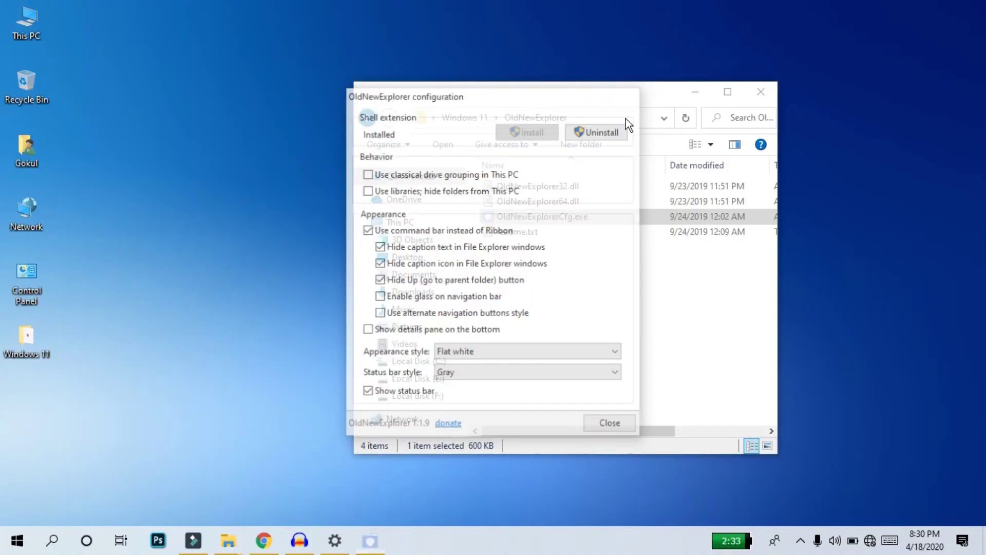
left_click(581, 286)
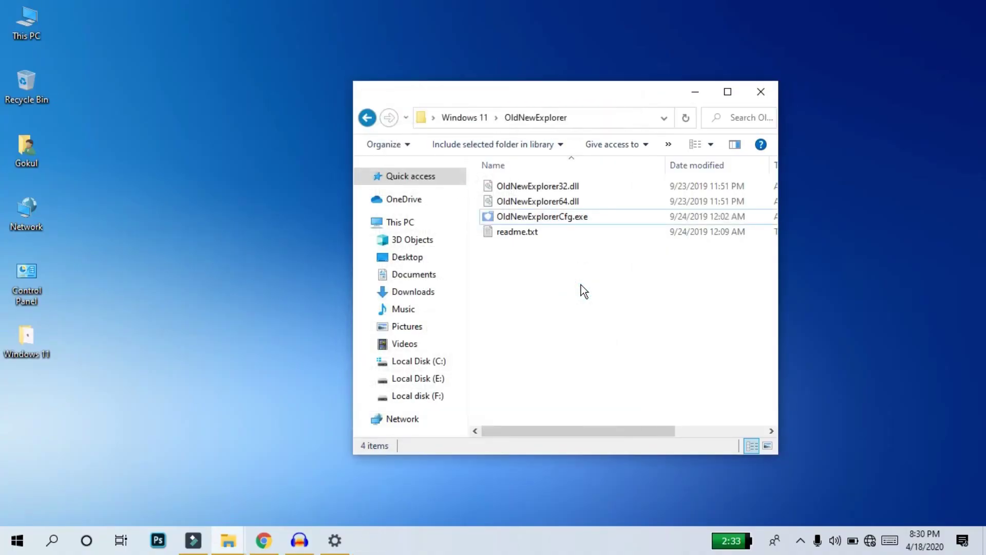
Install Nexus with NexusSetup.exe from the nexus folder inside Windows 11, and finish the setup with Launch Nexus enabled.
key("alt+Left")
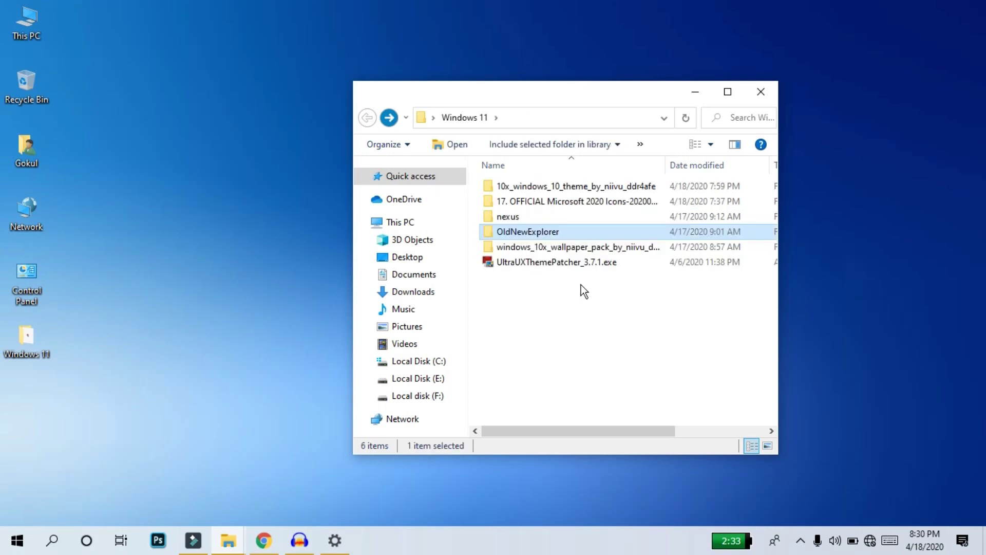
left_click(524, 220)
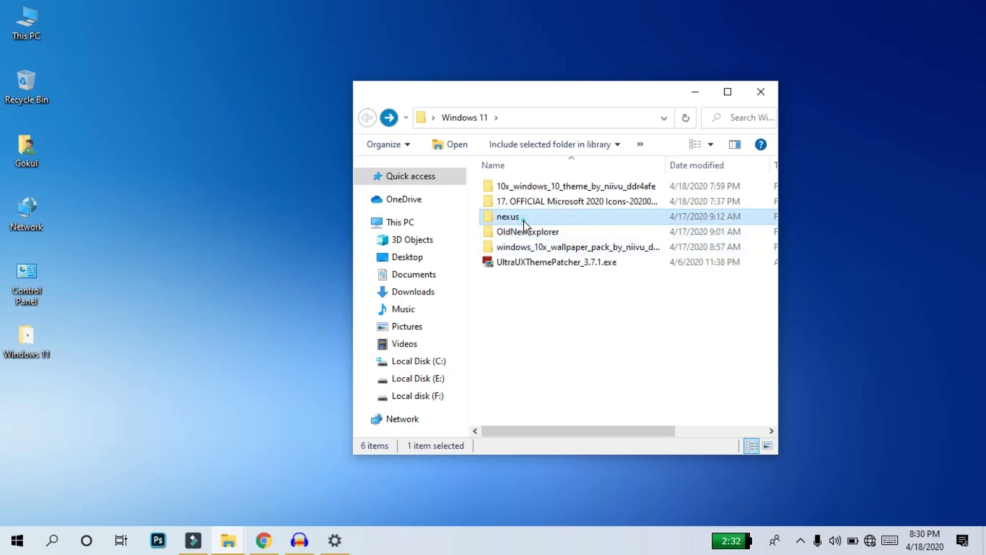
double_click(524, 222)
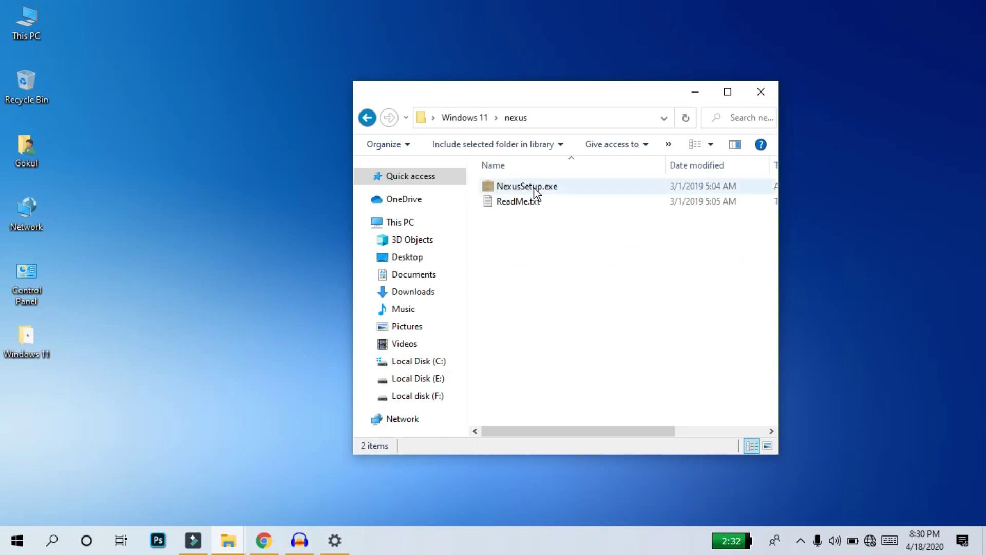
left_click(535, 188)
double_click(535, 189)
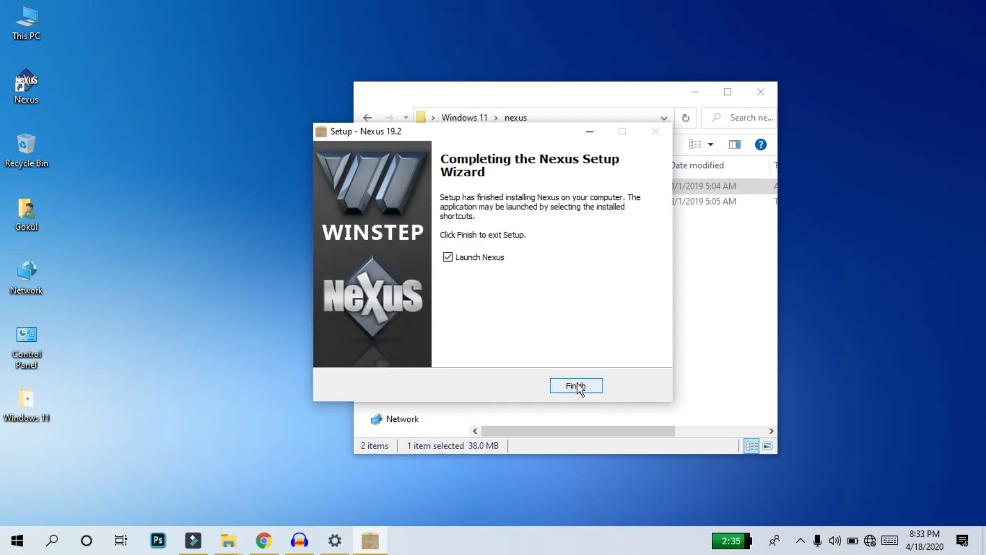
left_click(577, 386)
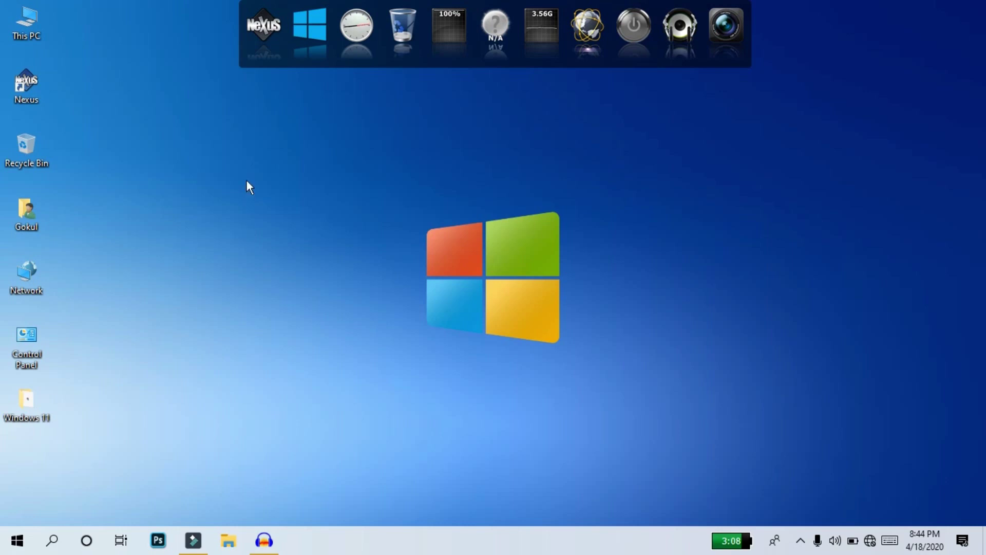
Attach the Nexus dock to the Bottom screen edge in its position preferences and confirm.
right_click(260, 35)
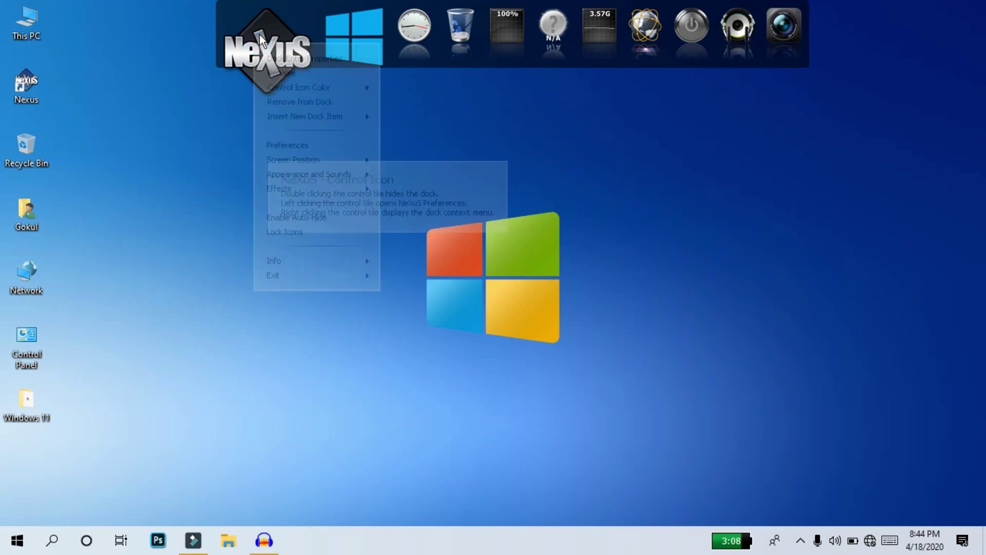
left_click(289, 148)
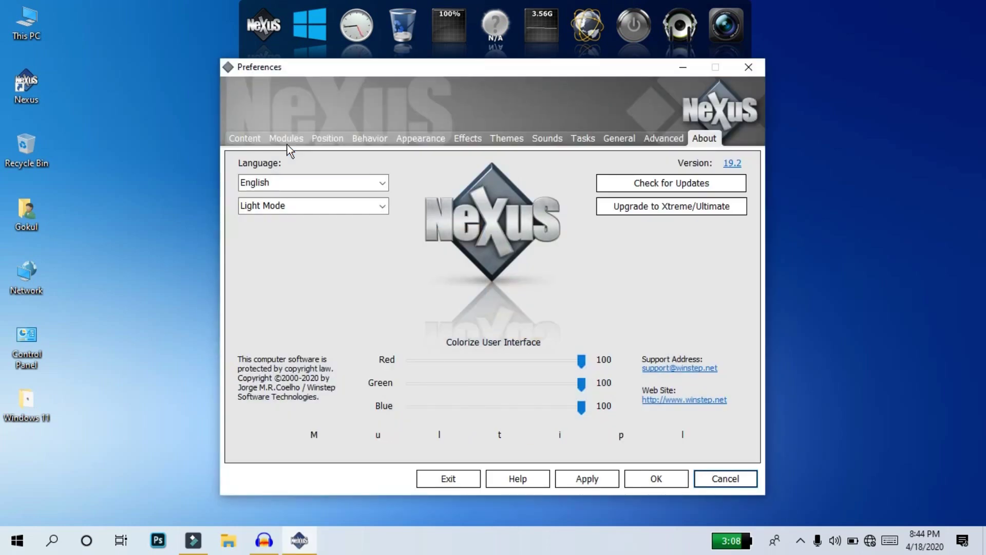
left_click(336, 140)
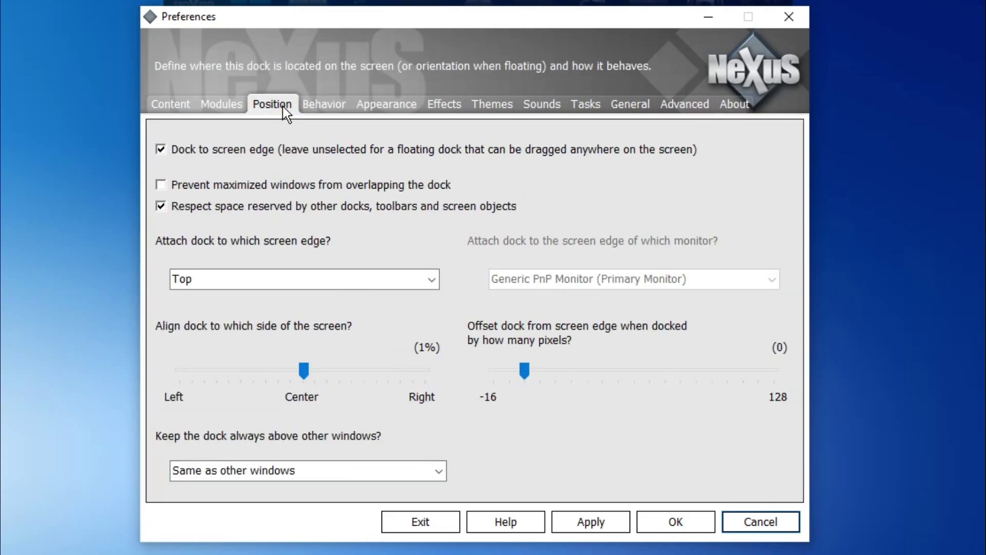
left_click(265, 279)
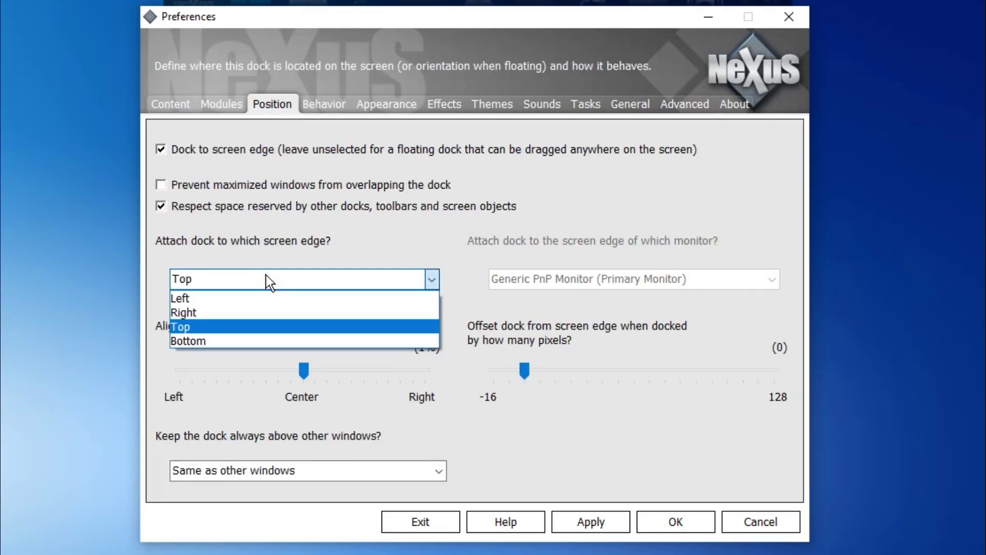
left_click(254, 341)
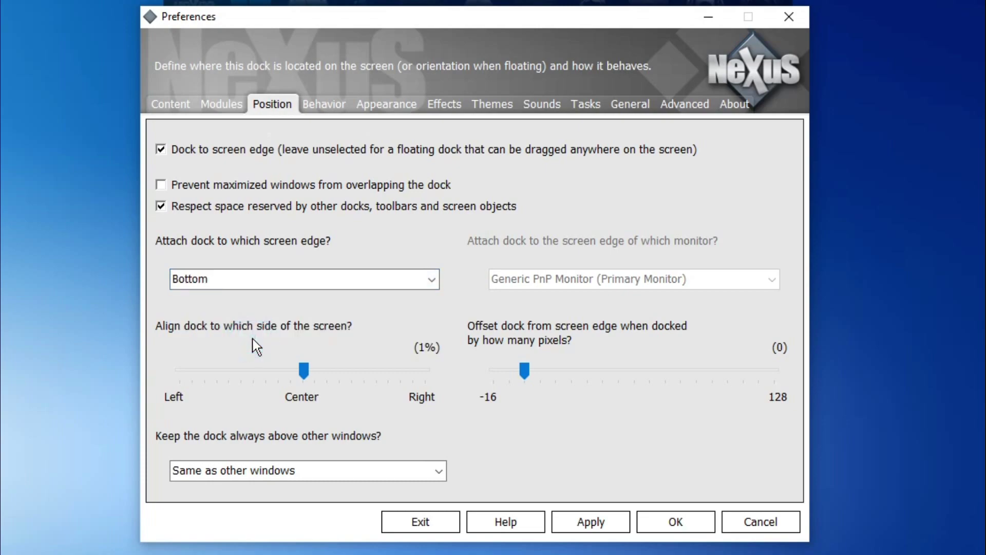
left_click(669, 524)
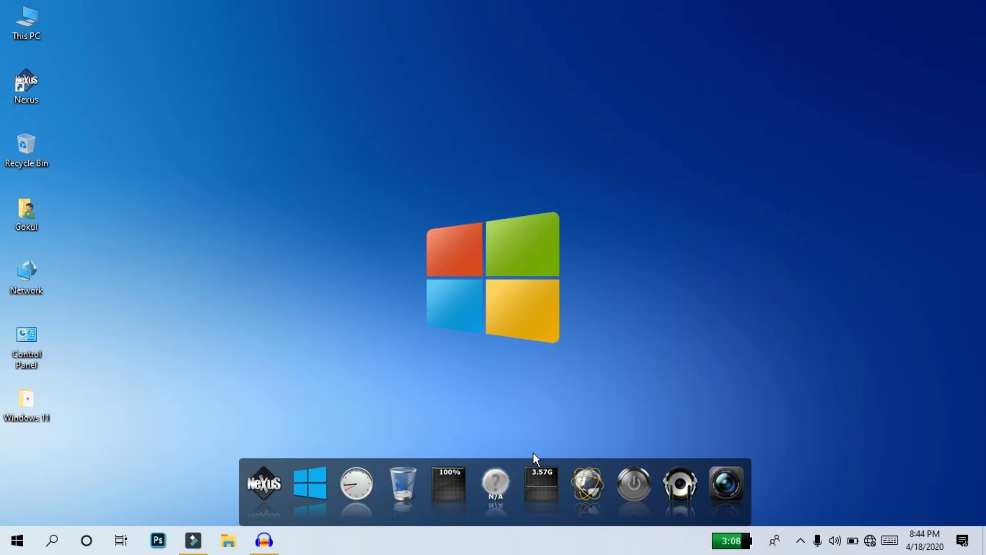
Set the Nexus dock's offset from the screen edge to 41 pixels in its preferences and confirm.
right_click(261, 482)
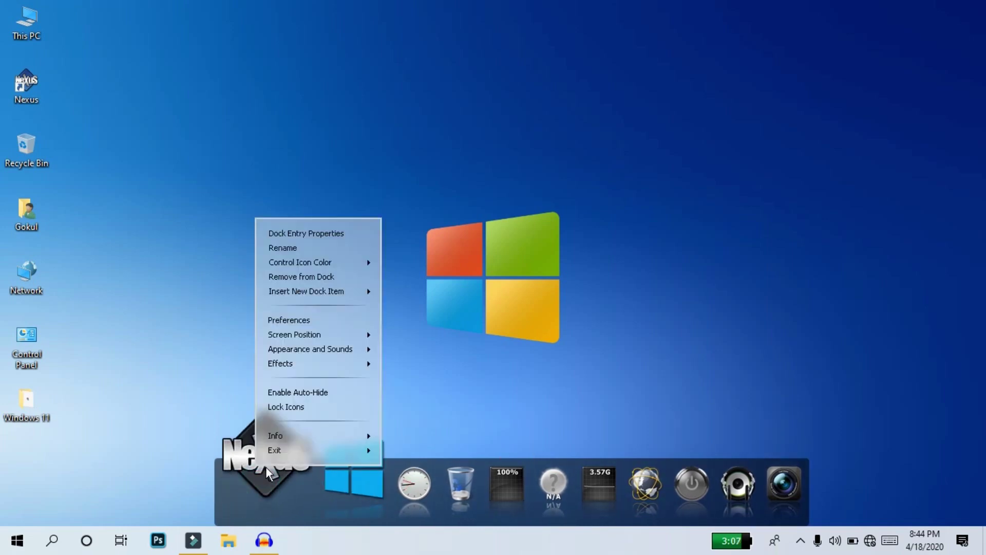
left_click(307, 319)
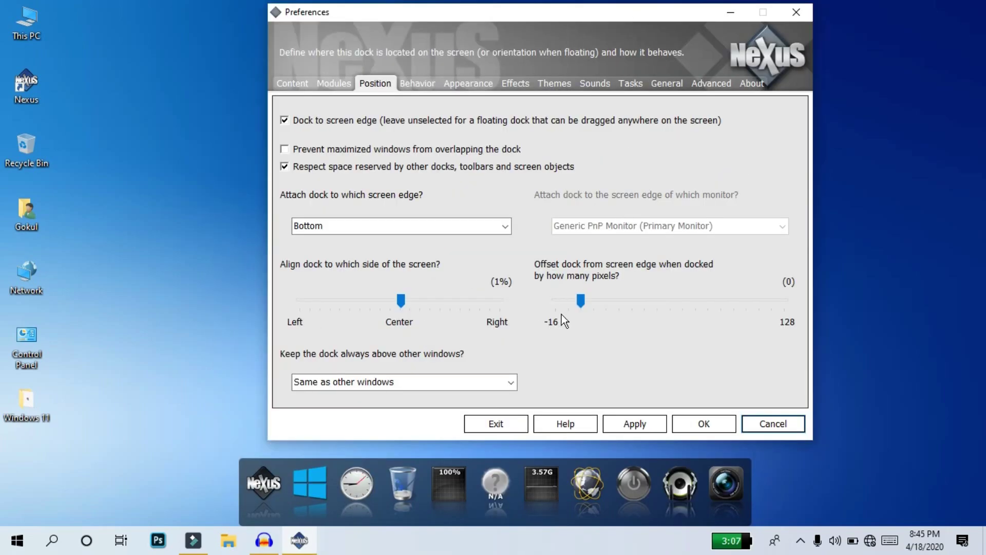
left_click_drag(581, 301, 612, 301)
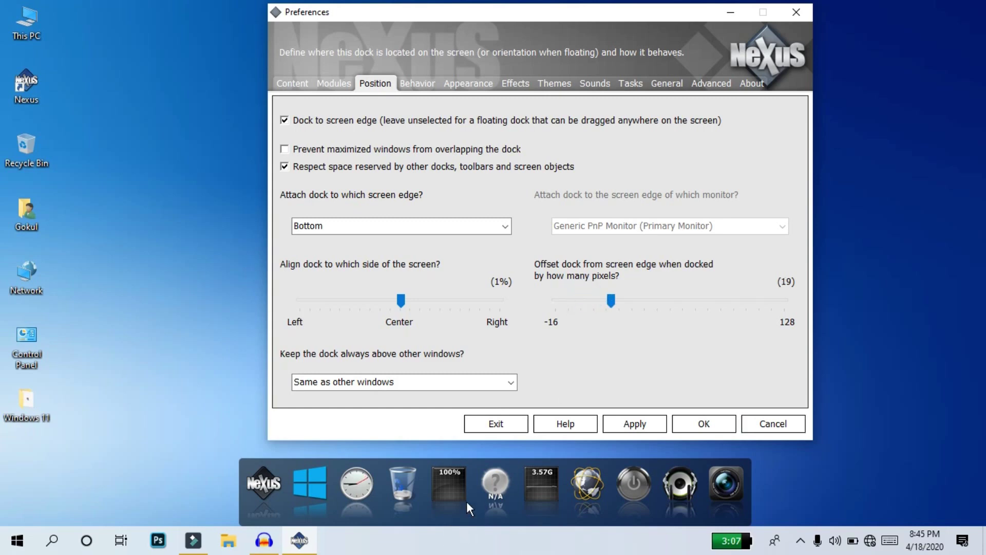
left_click(644, 301)
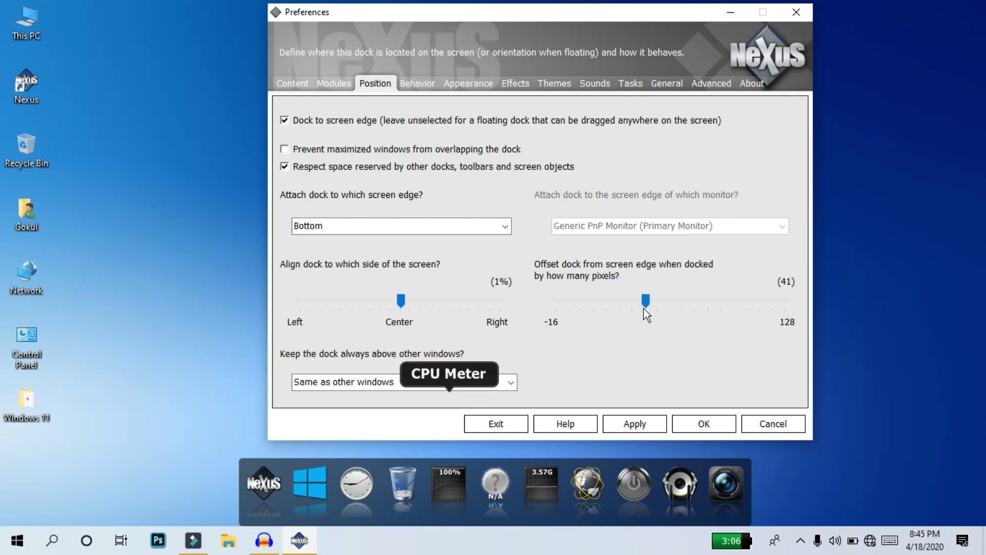
left_click(699, 426)
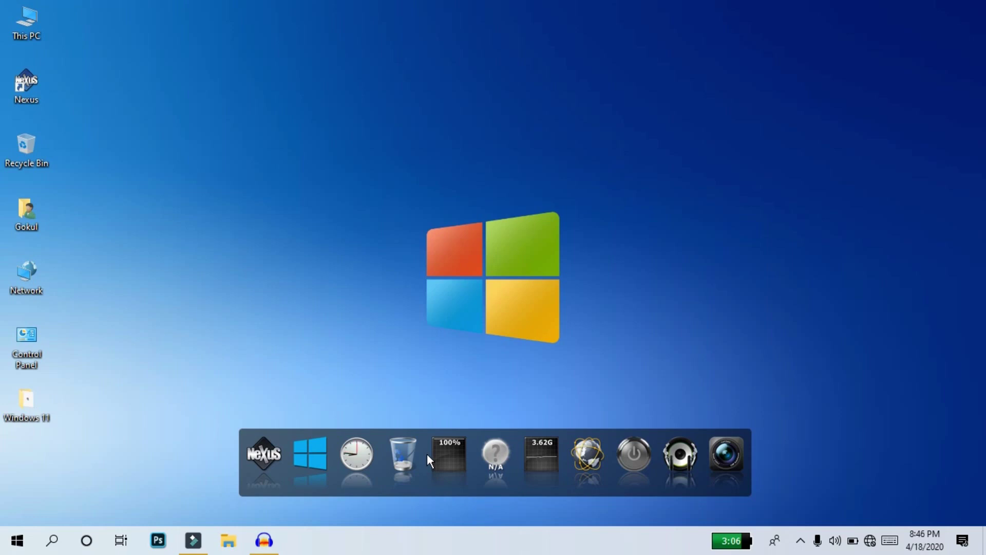
Open the inner 17. OFFICIAL Microsoft 2020 Icons folder from the desktop's Windows 11 folder, and minimise the window.
double_click(13, 396)
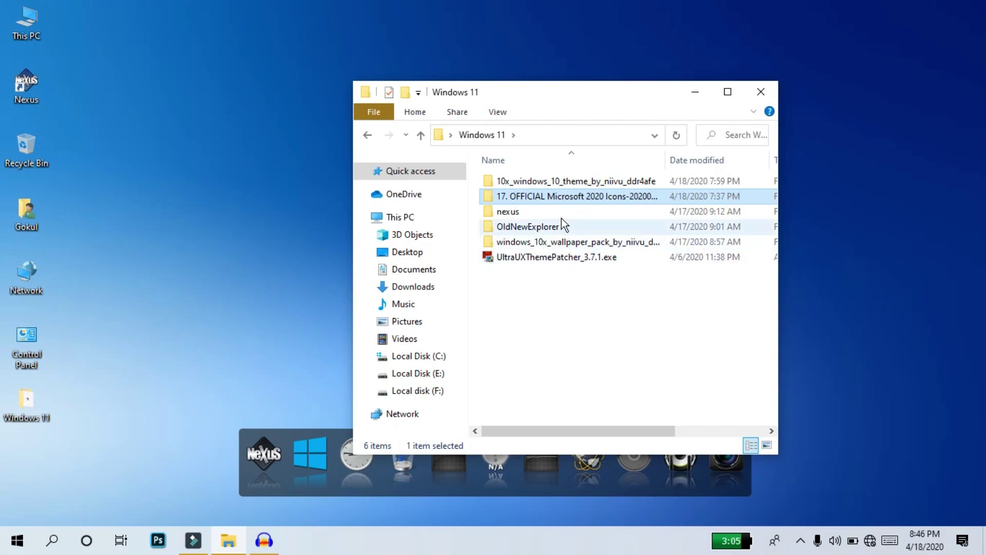
double_click(595, 201)
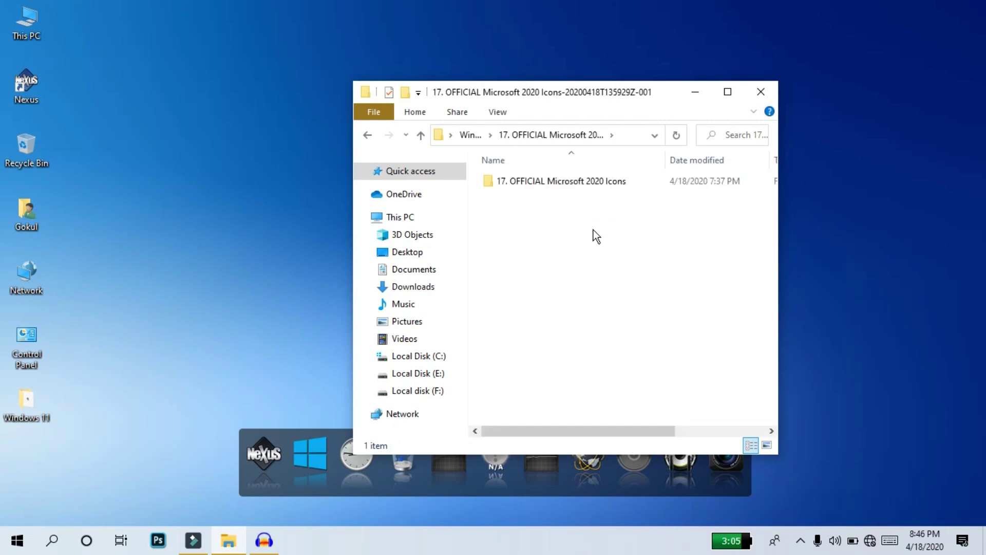
left_click(644, 188)
double_click(644, 187)
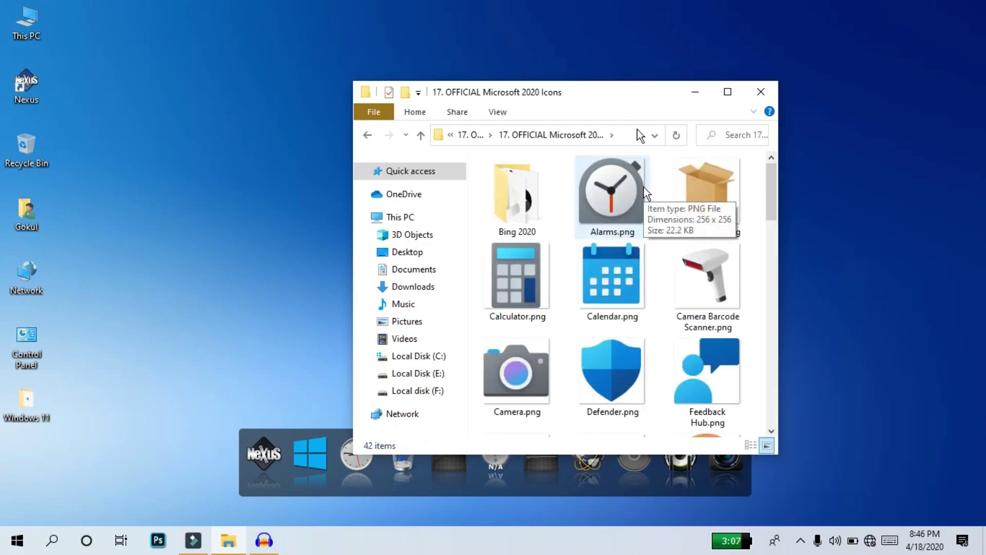
left_click(695, 93)
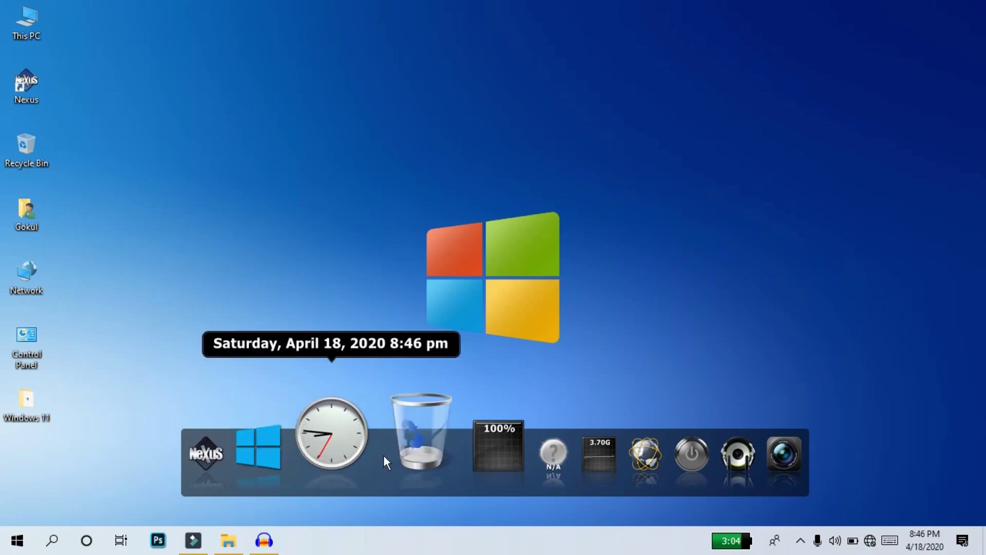
Permanently remove the Clock Module and the Recycler Module from the Nexus dock.
left_click(357, 451)
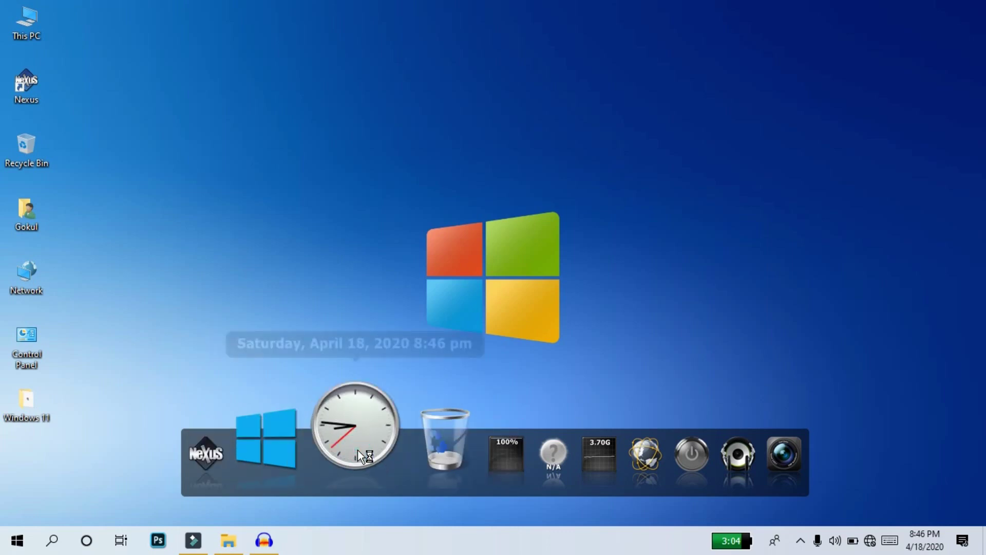
right_click(358, 450)
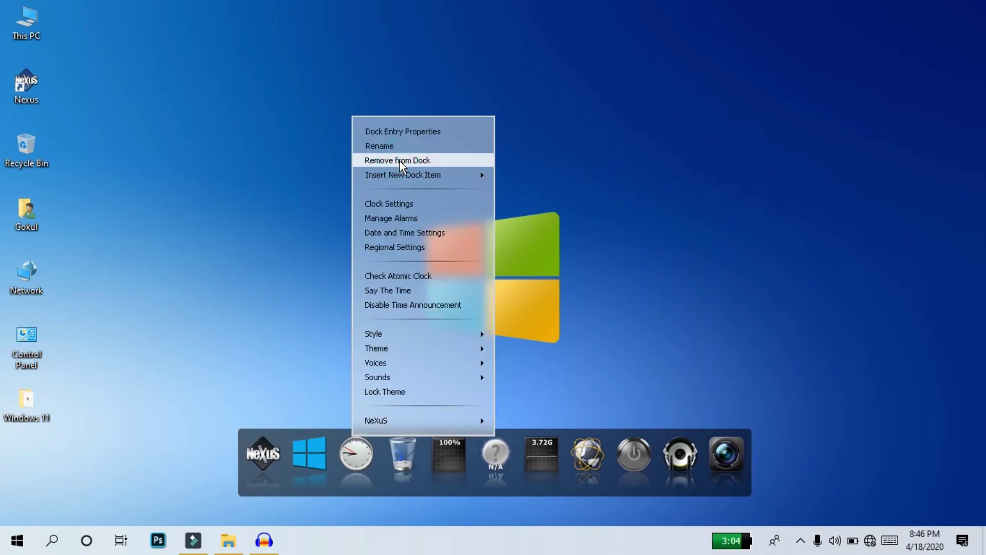
left_click(399, 160)
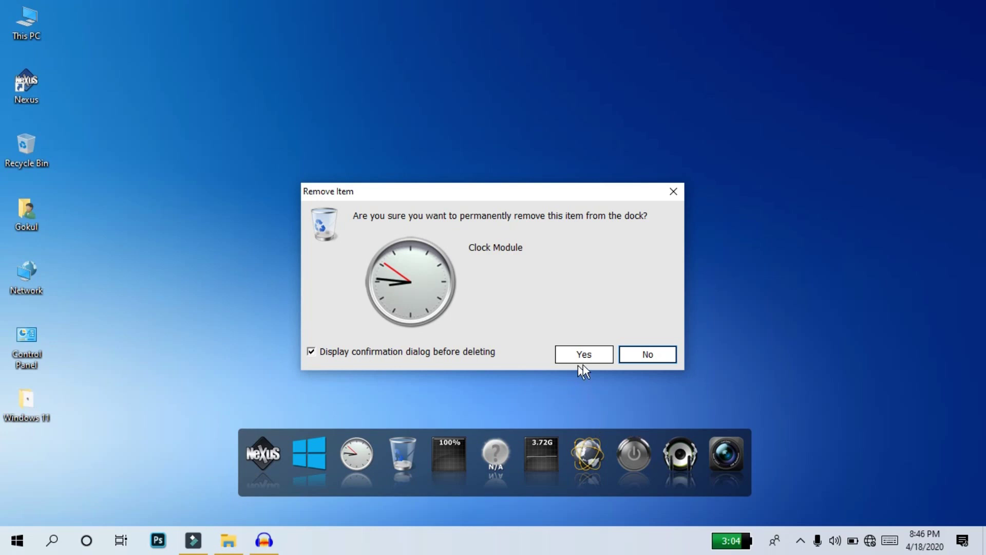
left_click(596, 354)
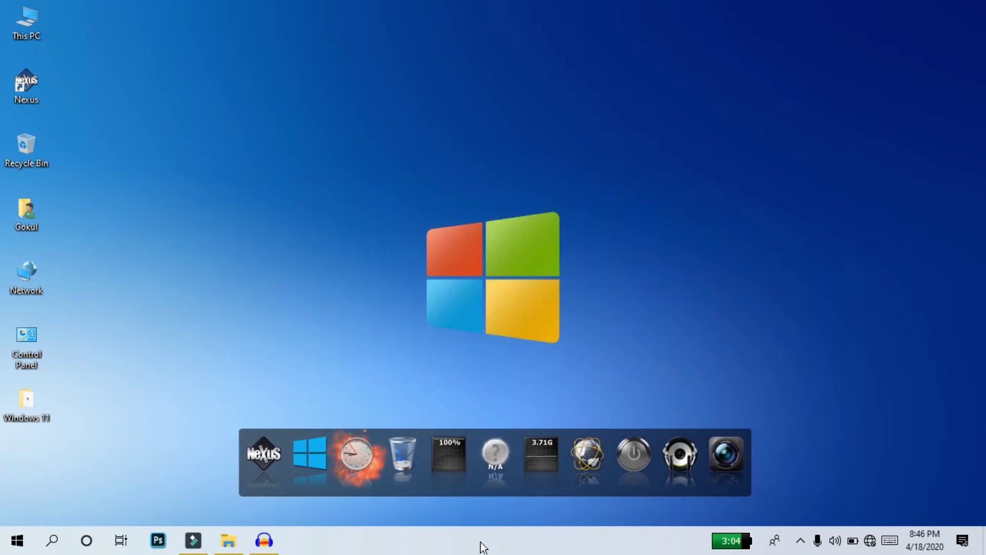
right_click(367, 451)
left_click(406, 231)
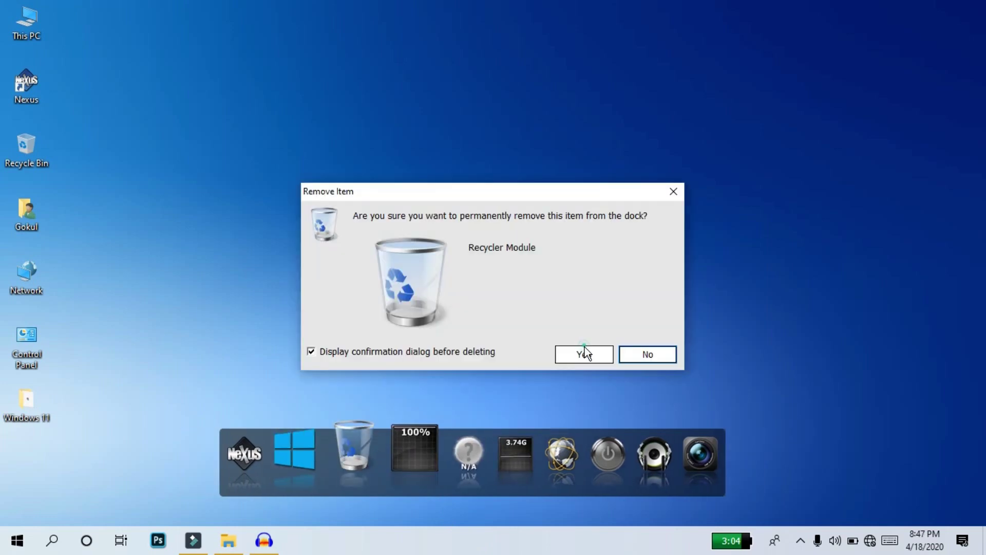
left_click(584, 347)
Permanently remove the weather module and the globe item from the Nexus dock, confirming each removal.
right_click(449, 460)
left_click(485, 216)
left_click(585, 347)
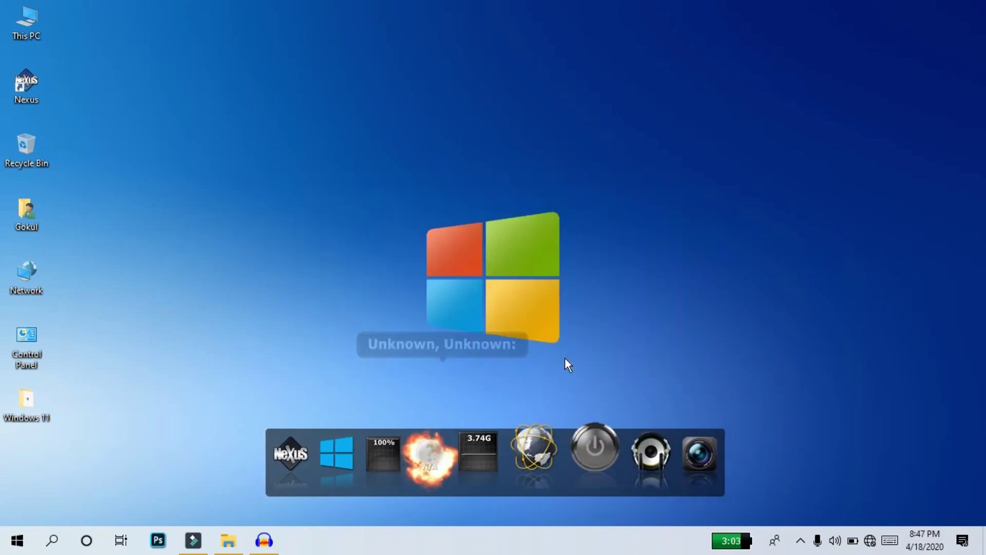
right_click(530, 449)
left_click(563, 333)
left_click(565, 356)
Permanently remove the media player module and the CPU Meter Module from the Nexus dock.
right_click(575, 443)
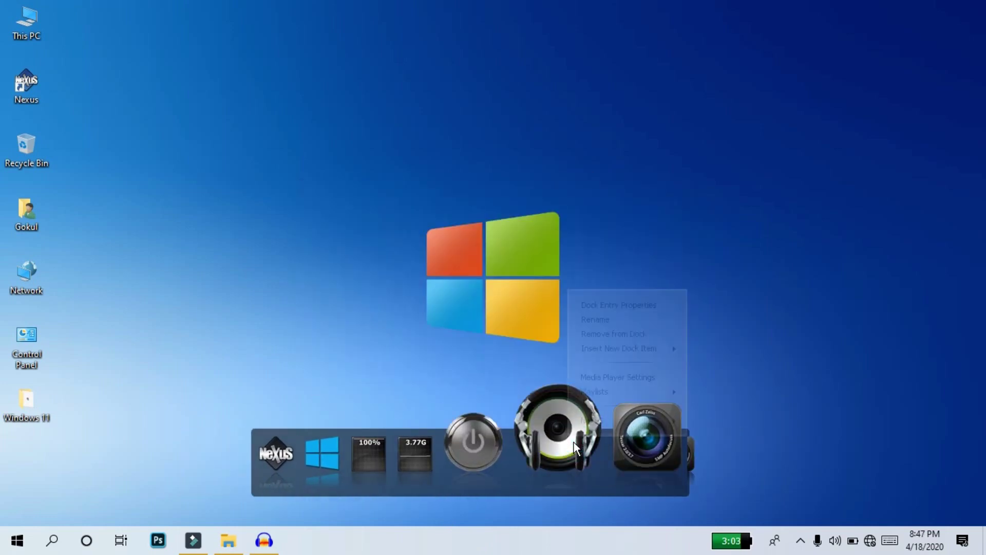
left_click(606, 334)
left_click(585, 347)
right_click(438, 443)
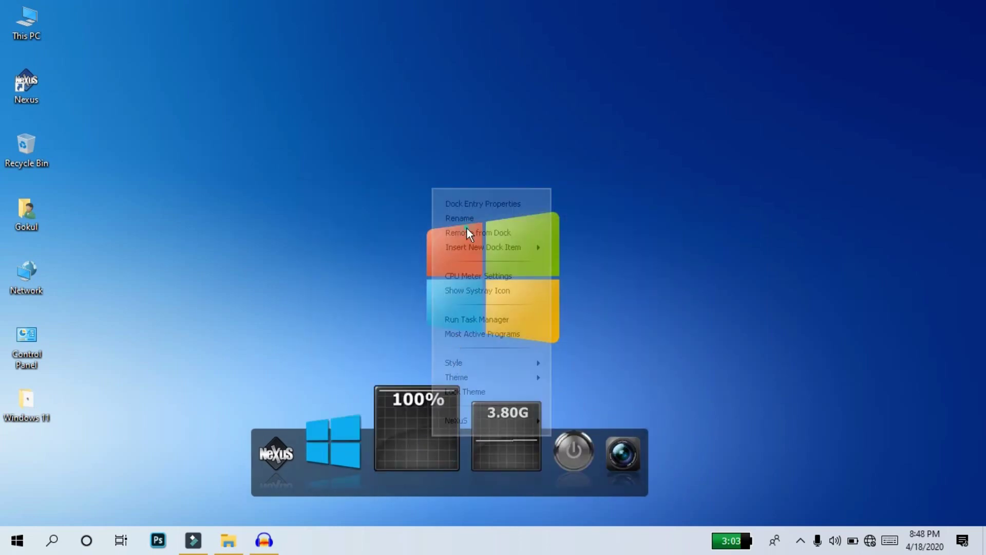
left_click(472, 232)
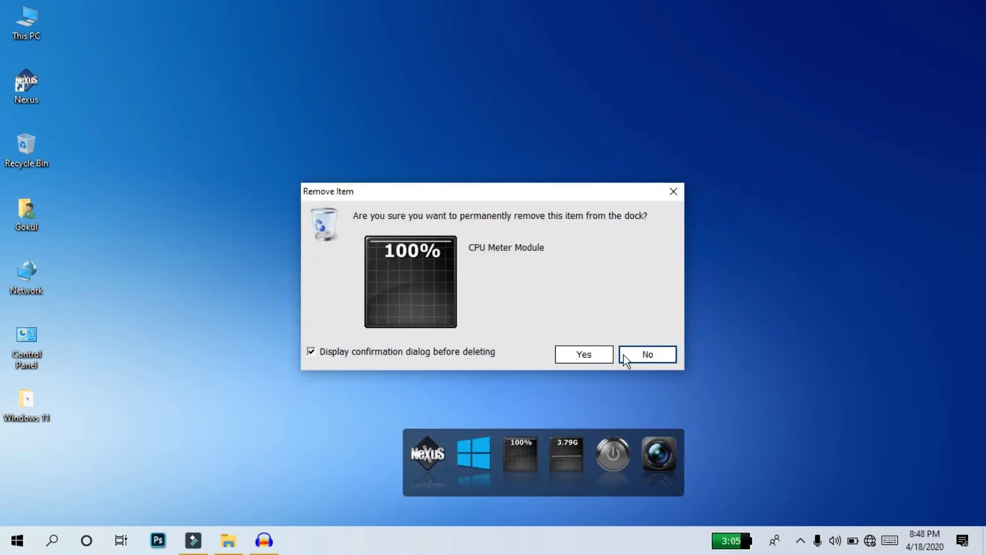
left_click(576, 354)
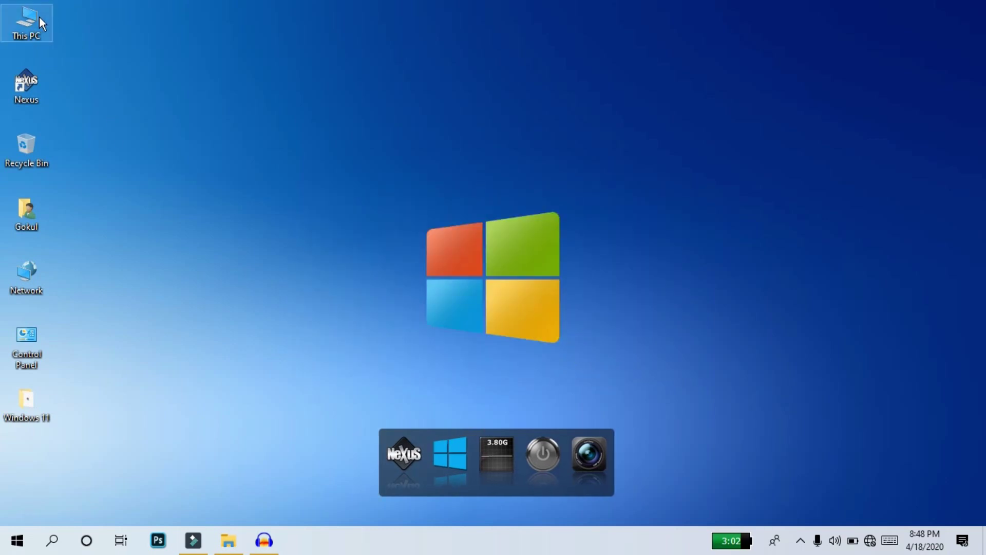
Add This PC, Recycle Bin and Control Panel from the desktop to the Nexus dock.
left_click_drag(39, 18, 425, 458)
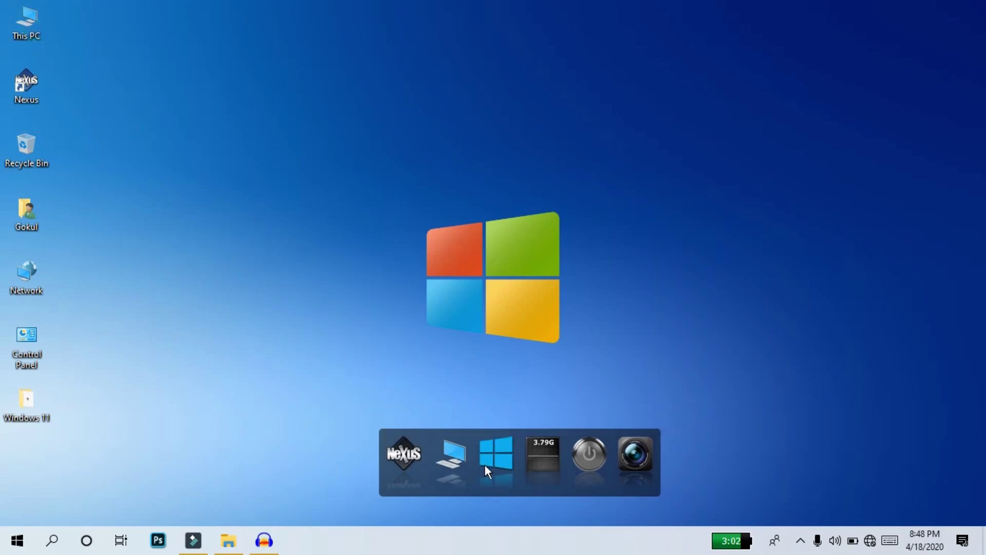
left_click_drag(485, 465, 484, 456)
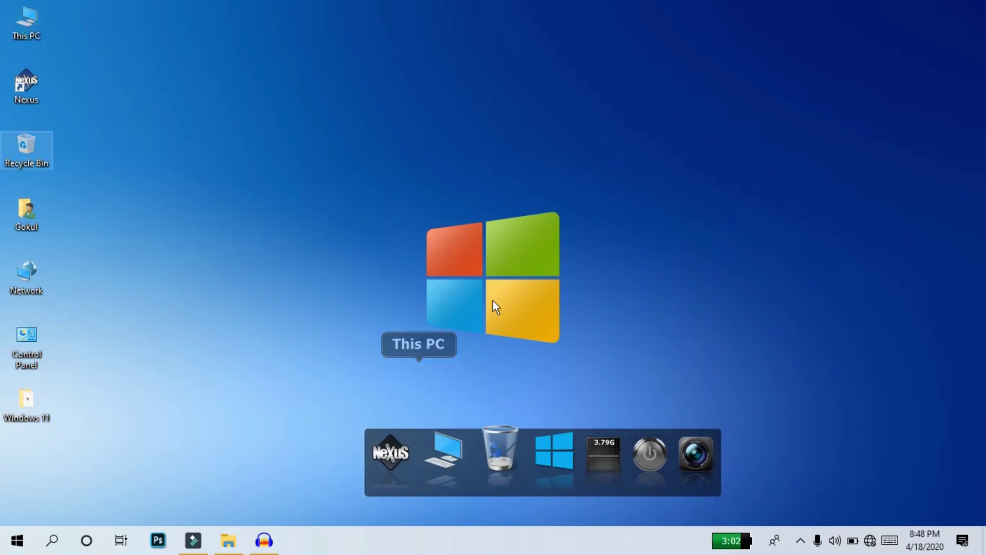
mouse_move(531, 450)
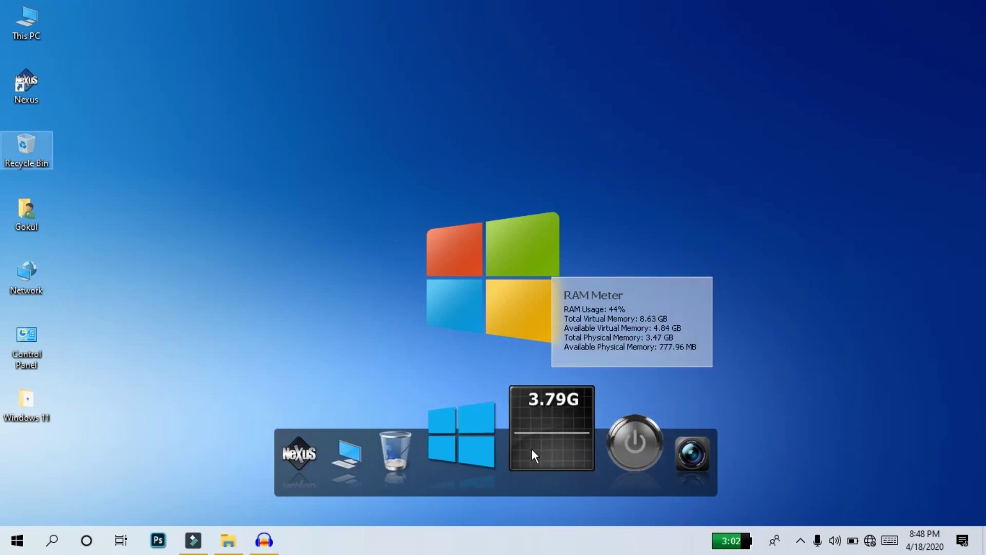
left_click_drag(26, 272, 487, 480)
left_click(961, 10)
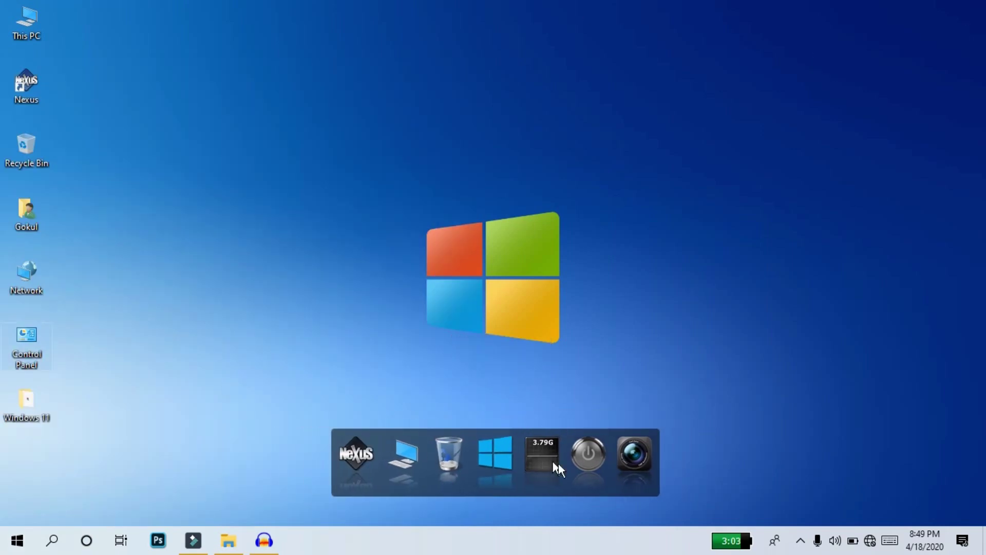
mouse_move(553, 463)
left_mouse_down()
mouse_move(568, 468)
mouse_move(559, 539)
mouse_move(832, 524)
mouse_move(559, 457)
left_mouse_up()
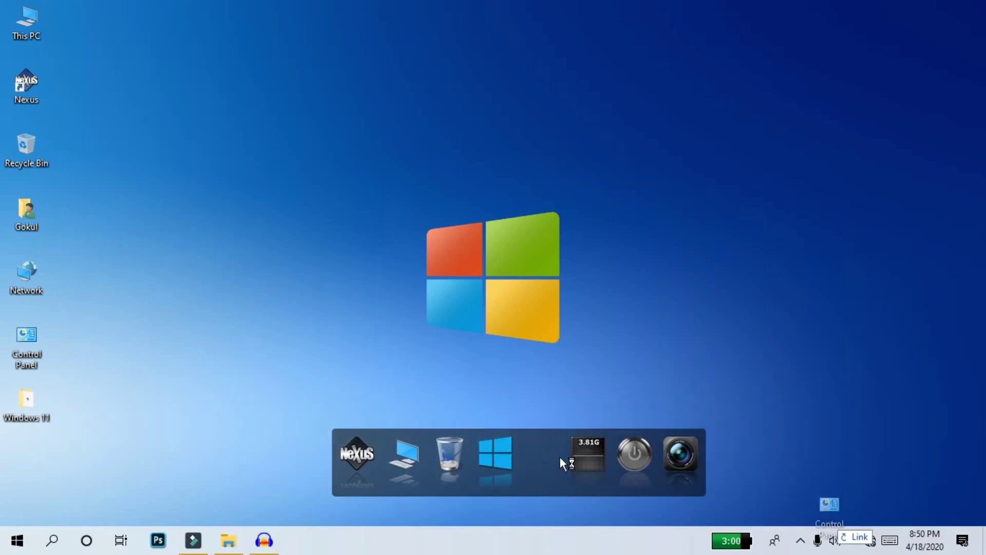
left_click(274, 29)
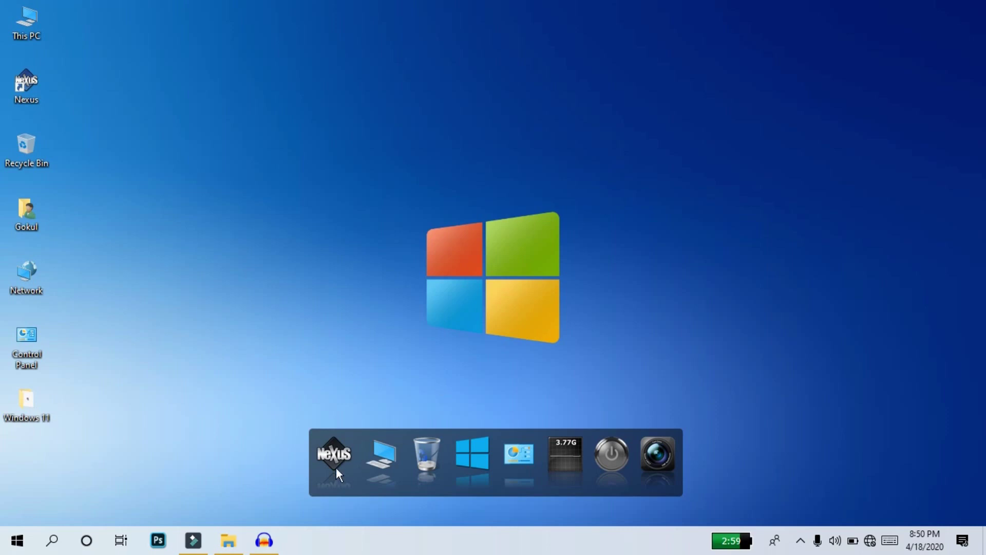
Restore the 17. OFFICIAL Microsoft 2020 Icons folder window and move it up so it no longer covers the dock.
left_click(226, 545)
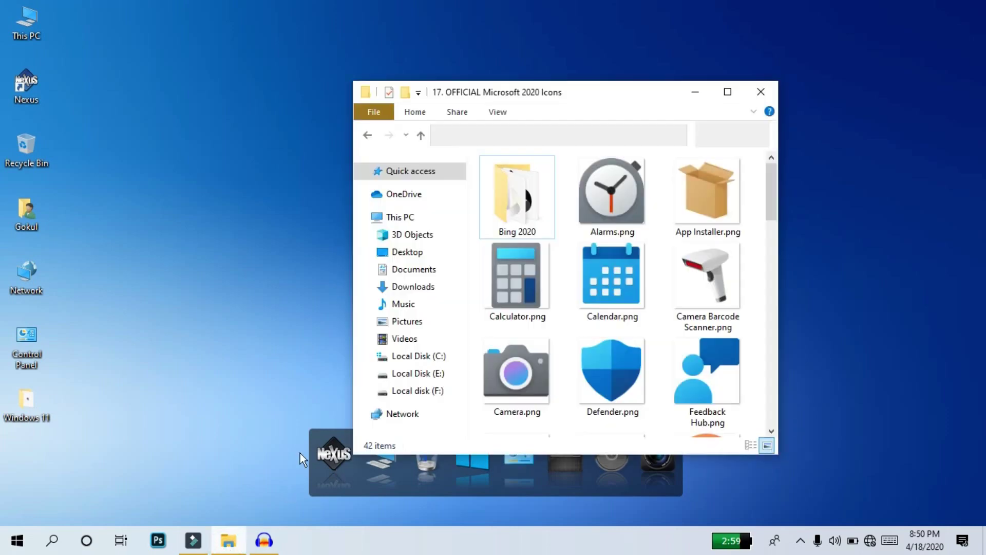
left_click(608, 110)
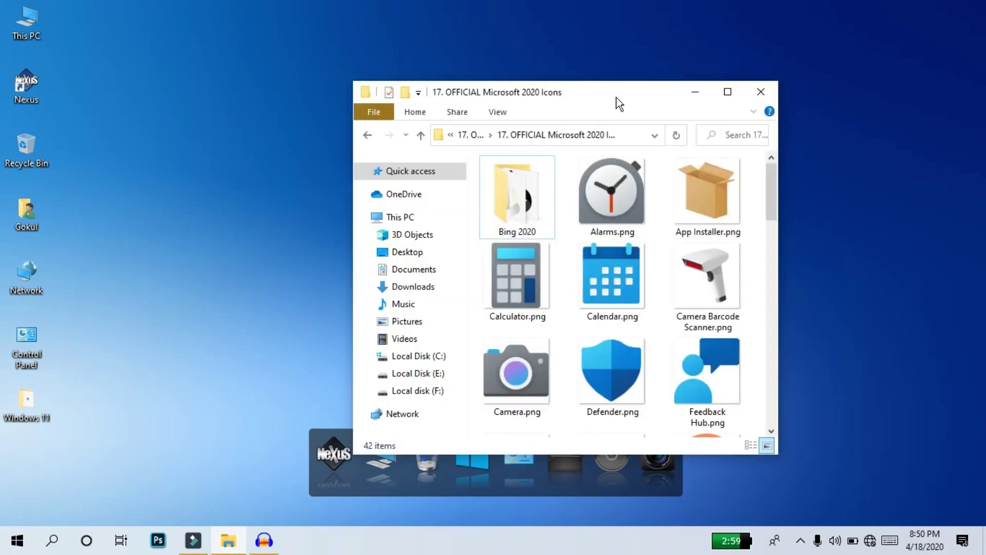
left_click_drag(616, 103, 615, 38)
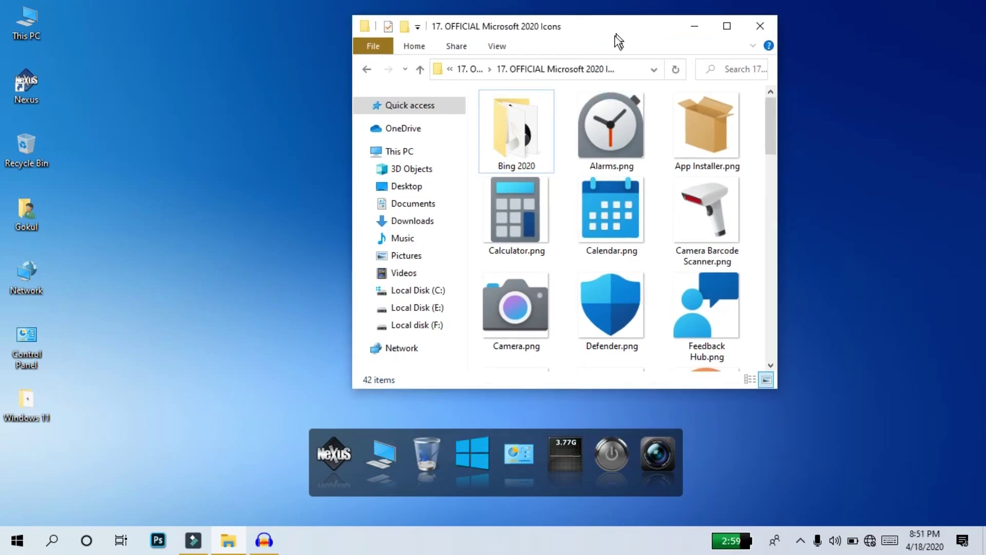
Apply the File Explorer.png image from the icons folder to the This PC item in the Nexus dock.
scroll(599, 89, "down", 5)
left_click(599, 89)
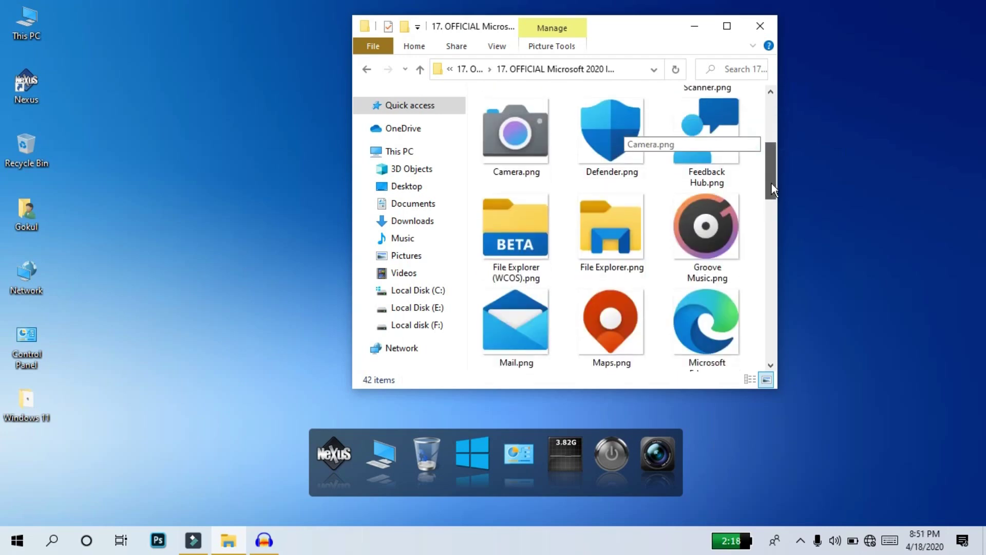
scroll(756, 180, "down", 2)
left_click(615, 150)
left_click_drag(609, 205, 375, 457)
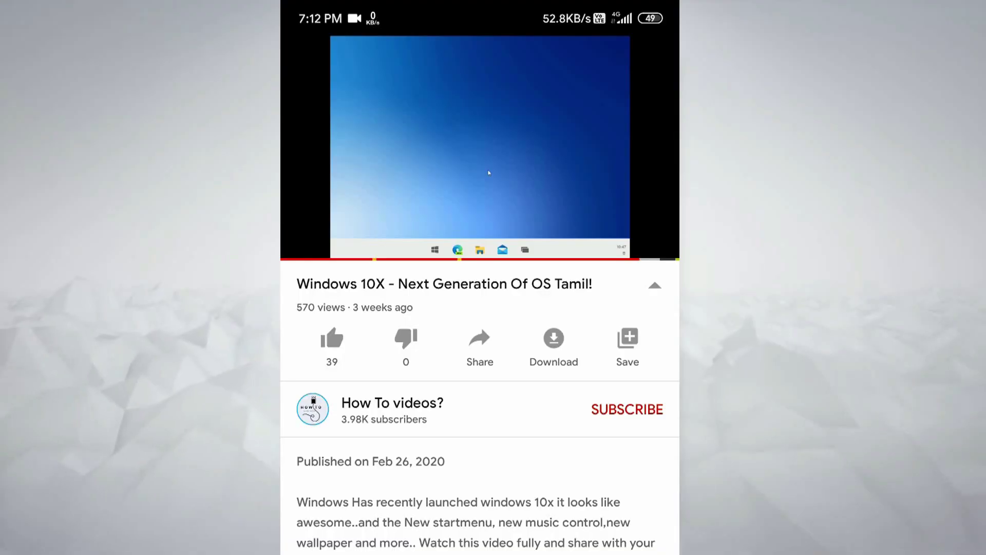
Like the Windows 10X video in YouTube and subscribe to the How To videos? channel with notifications set to All.
left_click(332, 337)
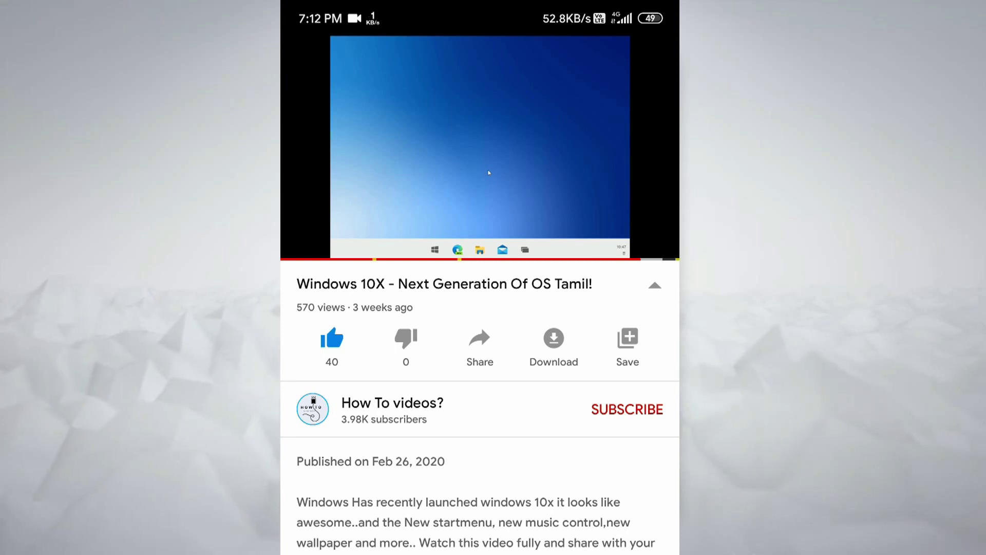
left_click(657, 414)
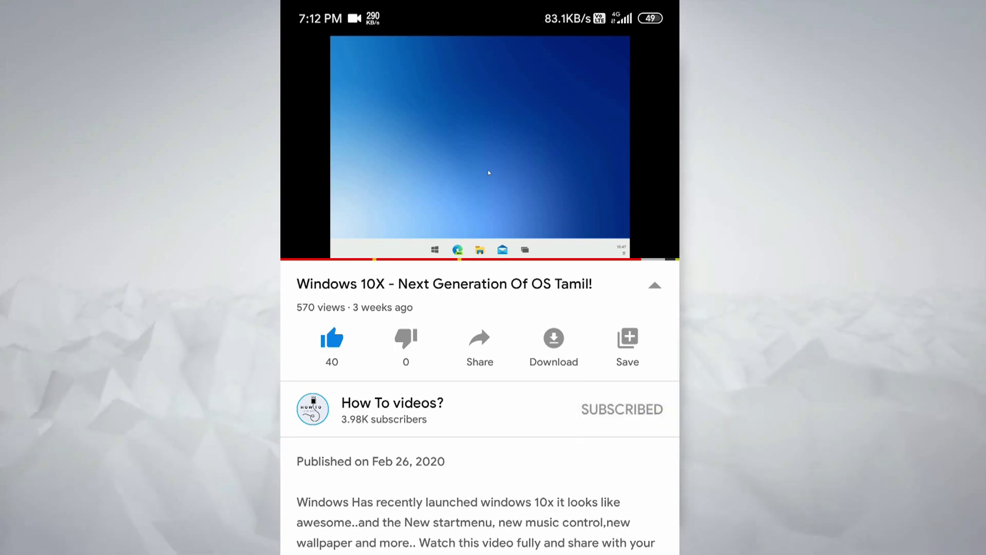
left_click(655, 409)
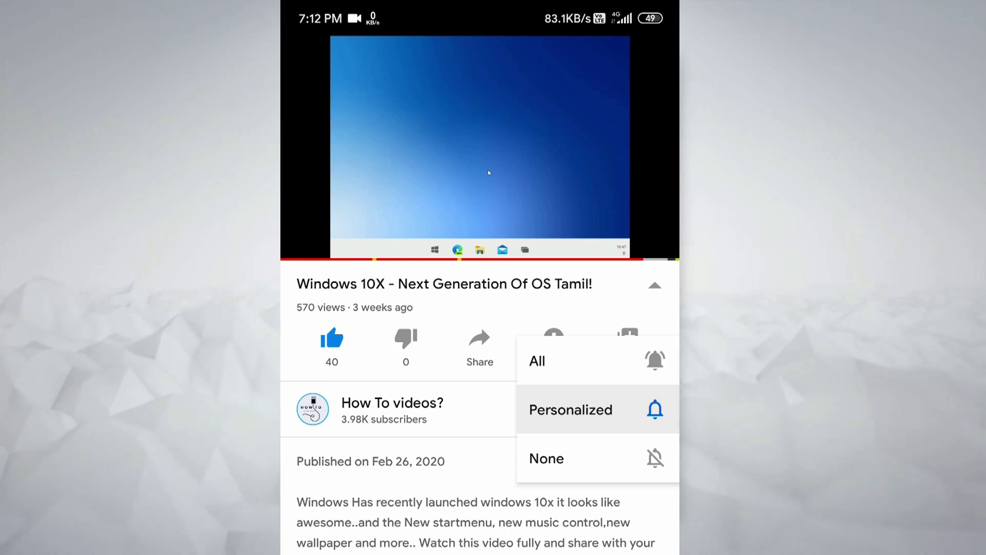
left_click(565, 361)
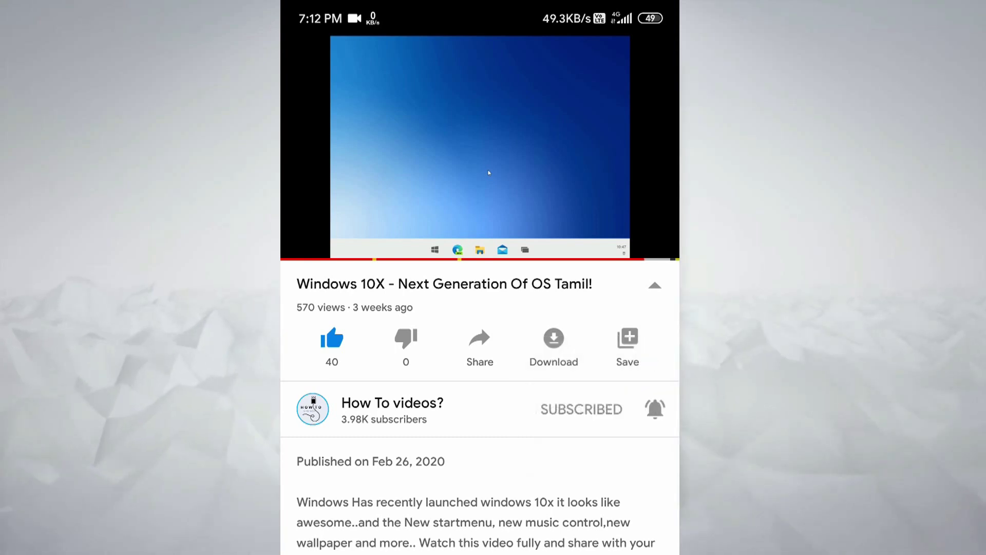